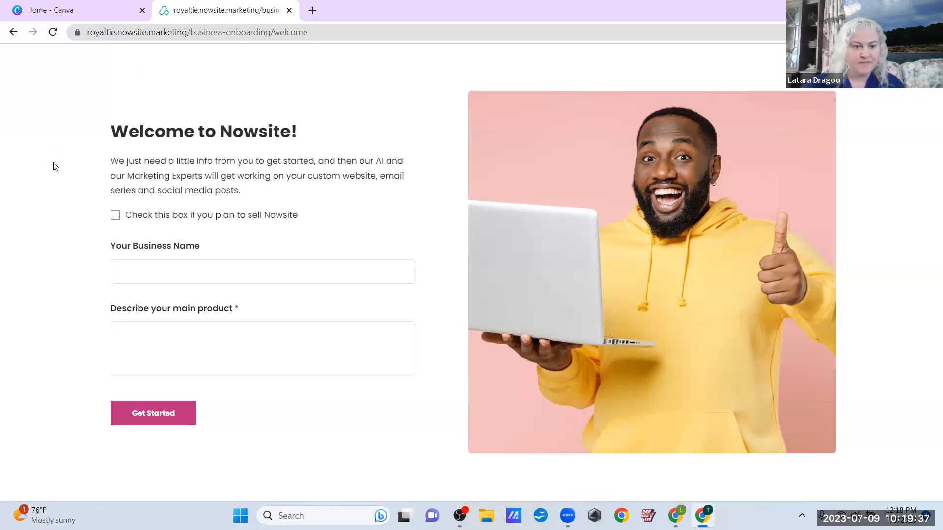
Tick the option saying you plan to sell Nowsite on the onboarding form
click(115, 215)
Leave the sell-Nowsite option unticked and enter 'Ideal Marketing Solutions Inc.' as the business name
click(116, 261)
click(118, 273)
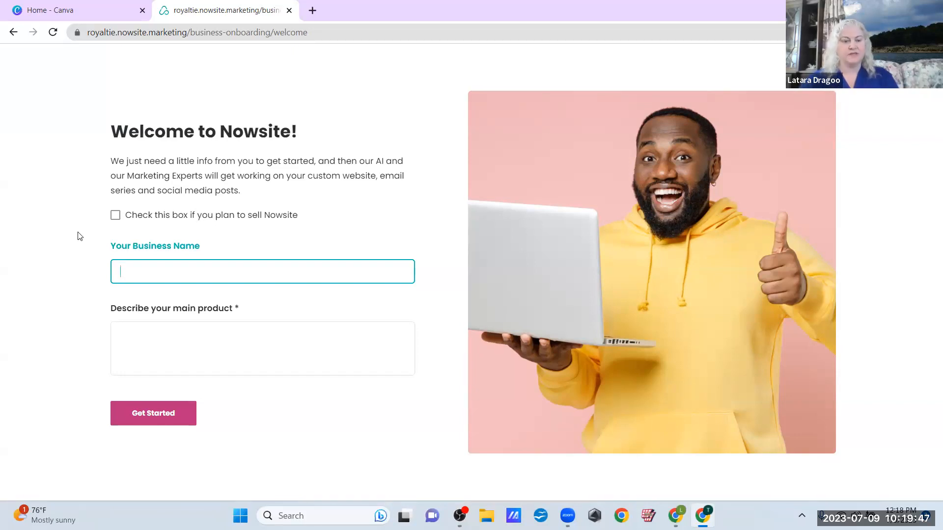
click(116, 215)
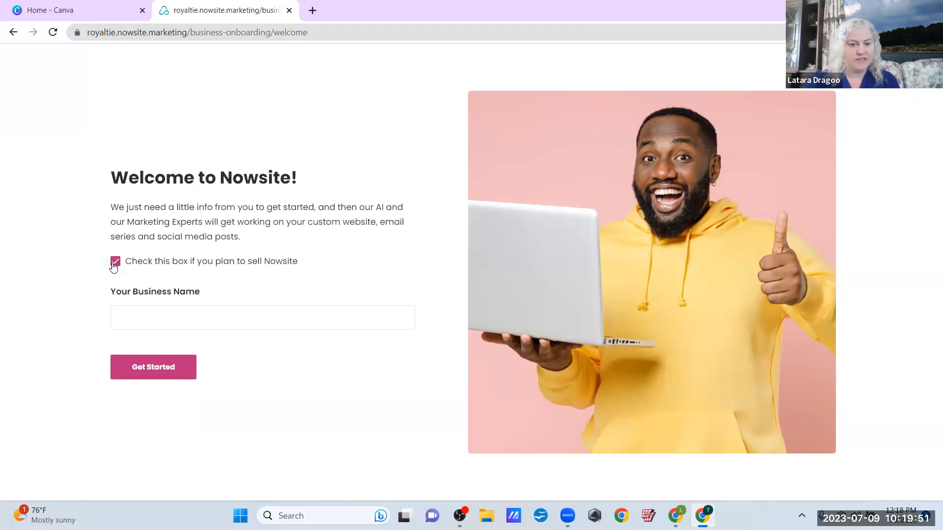
click(115, 264)
click(135, 271)
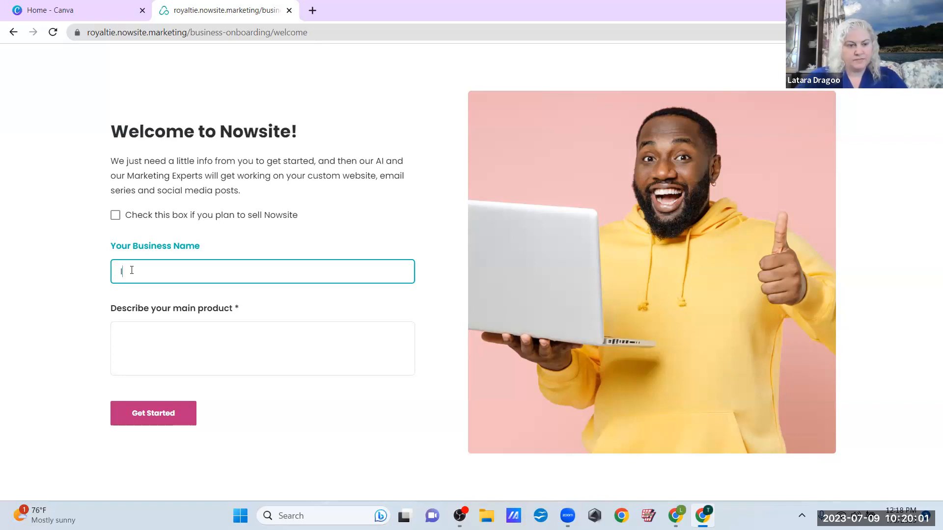
text(Ideal Mar)
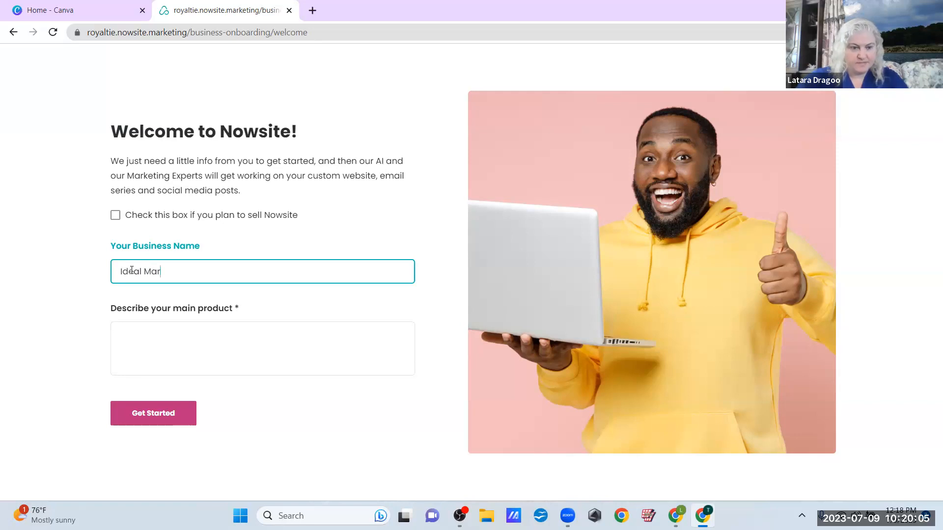
text(keting So)
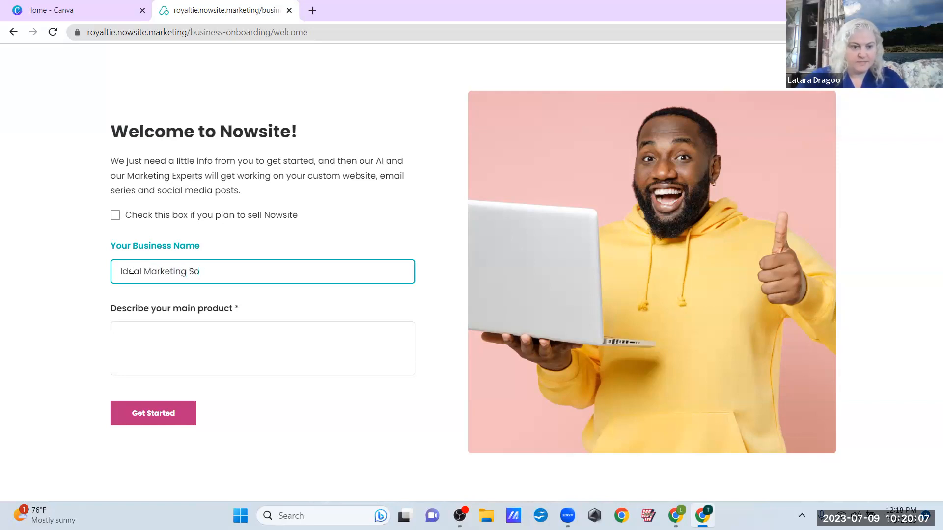
text(lutions Inc.)
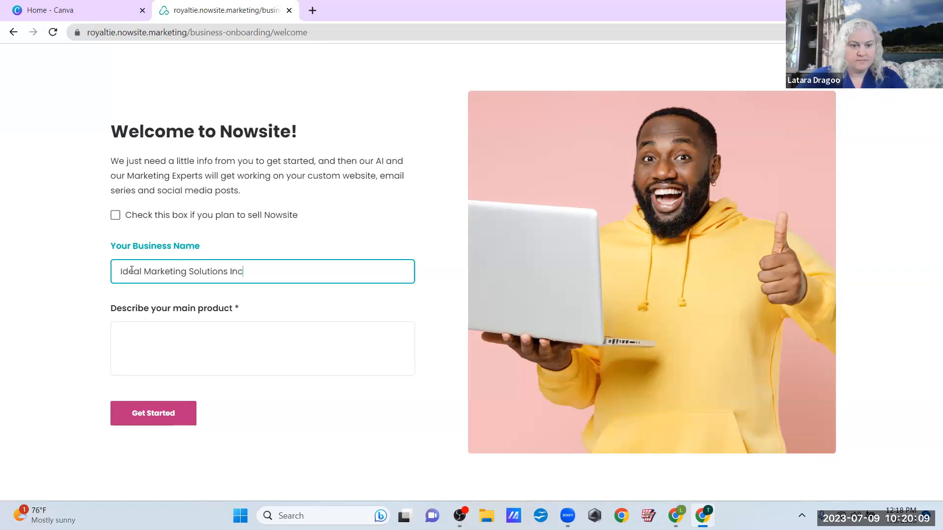
click(165, 338)
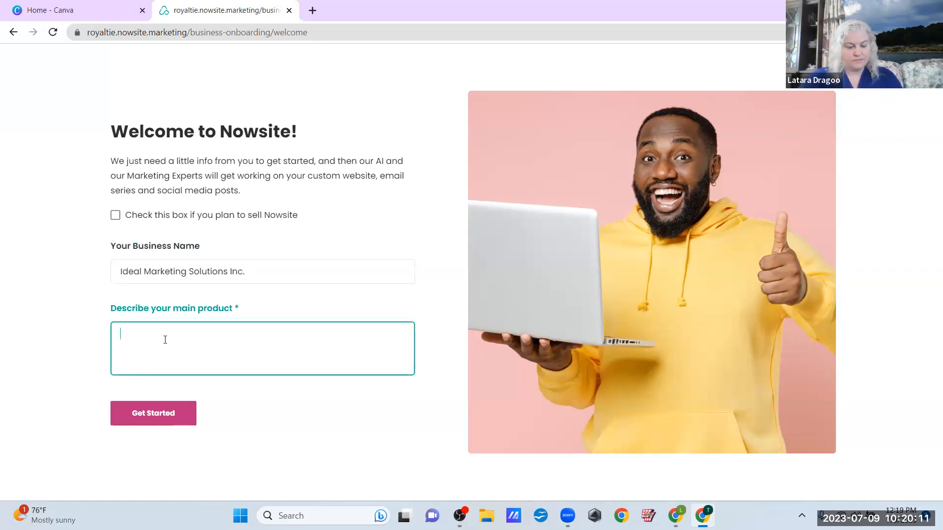
List Online Marketing Strategy, IT Consulting, Website/Graphic Design, Sales Funnels, Book Publishing, Event Promotion, Social Media Management
text(Online Marketing Strategy,)
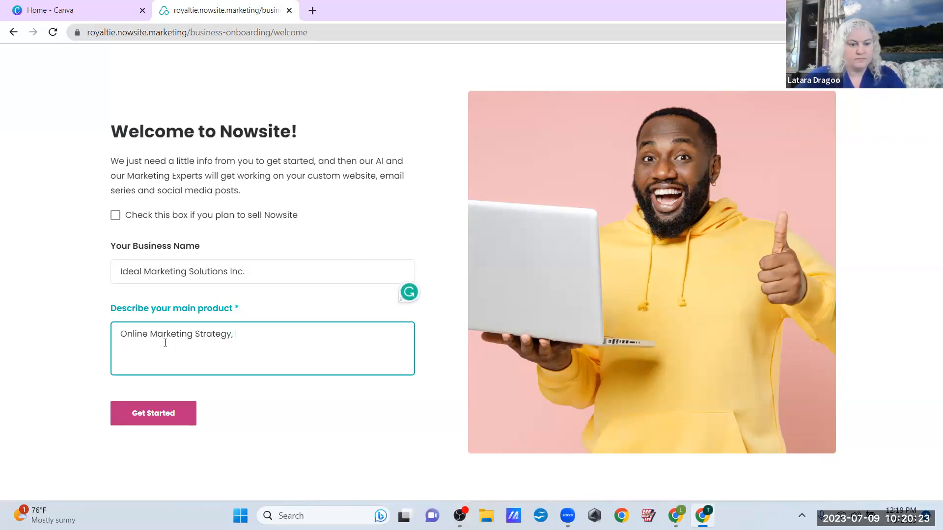
text(IT CON)
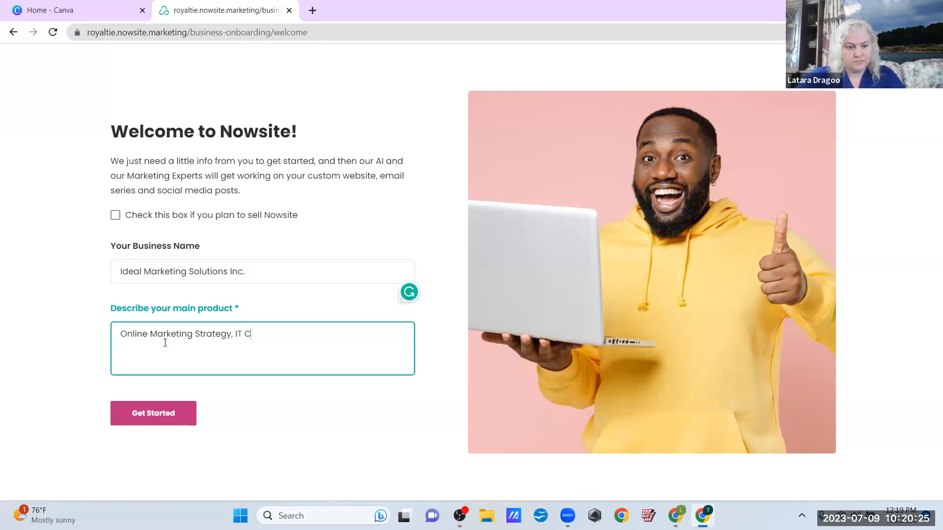
key(BackSpace)
key(BackSpace)
text(onsult)
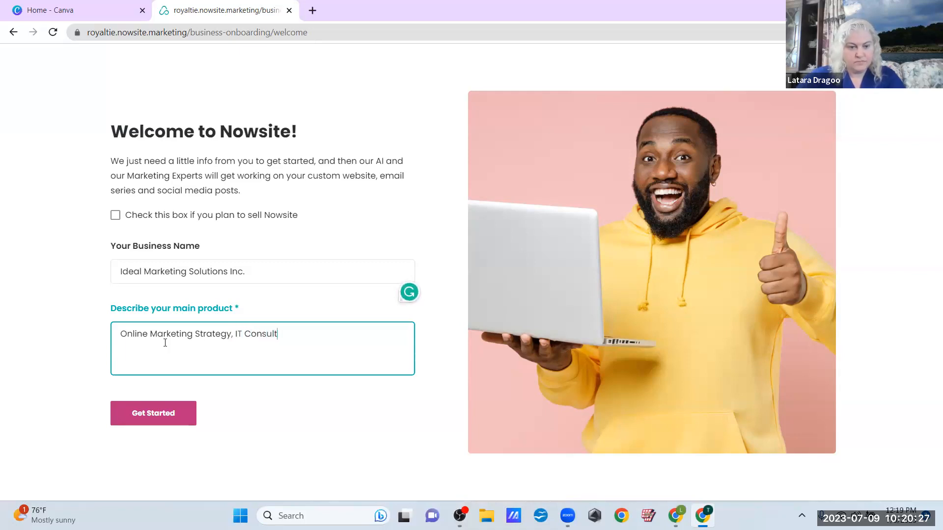
text(ing, )
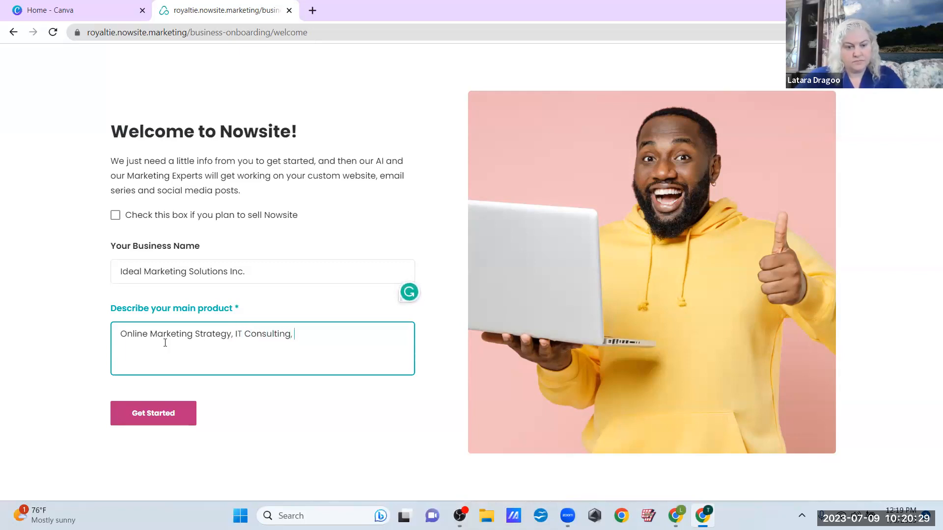
text(Website Design, G)
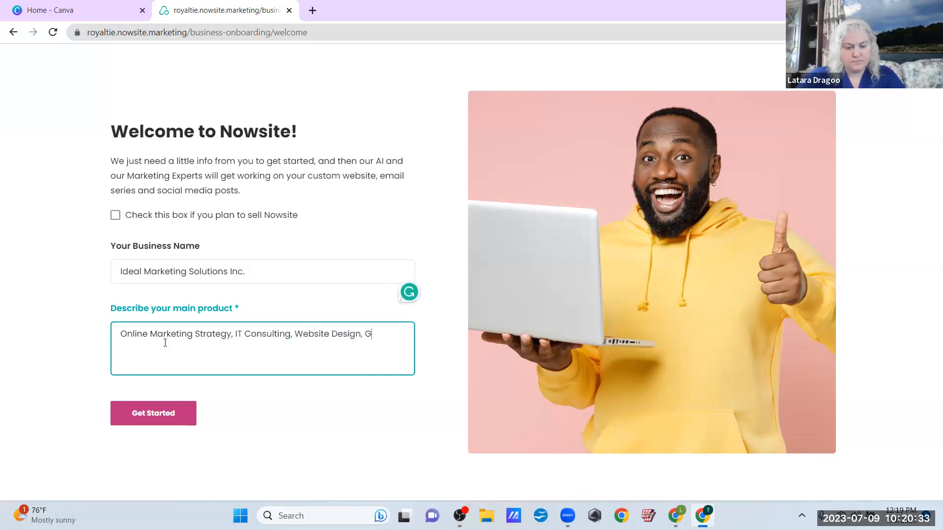
text(raphic Design)
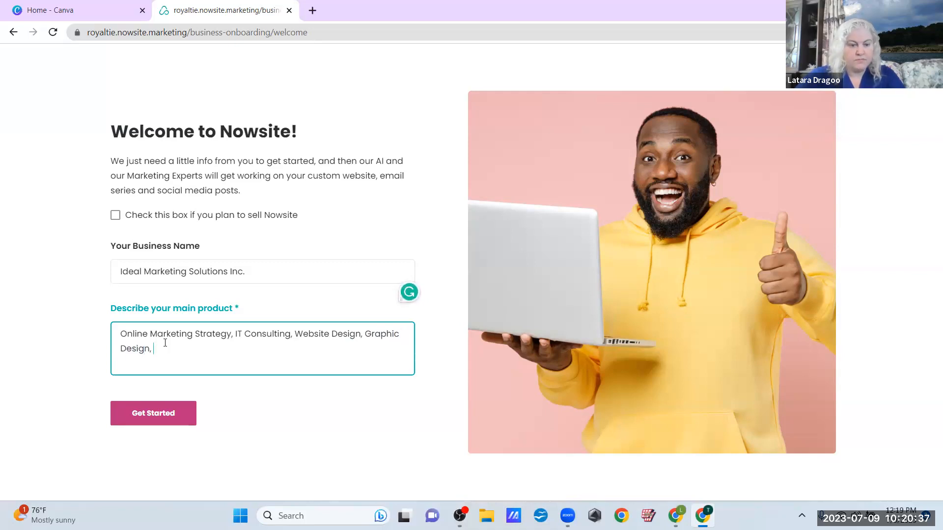
text(, Sales Funnel Building, )
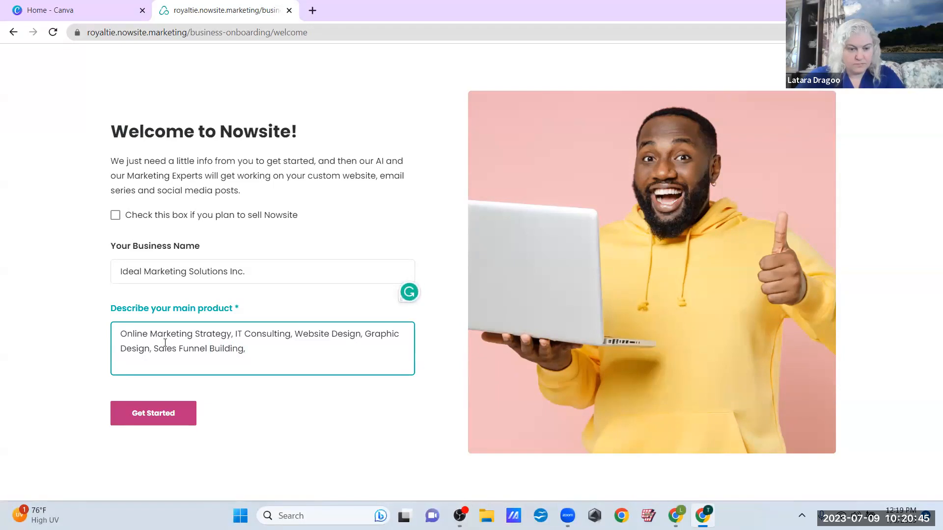
text(Book P)
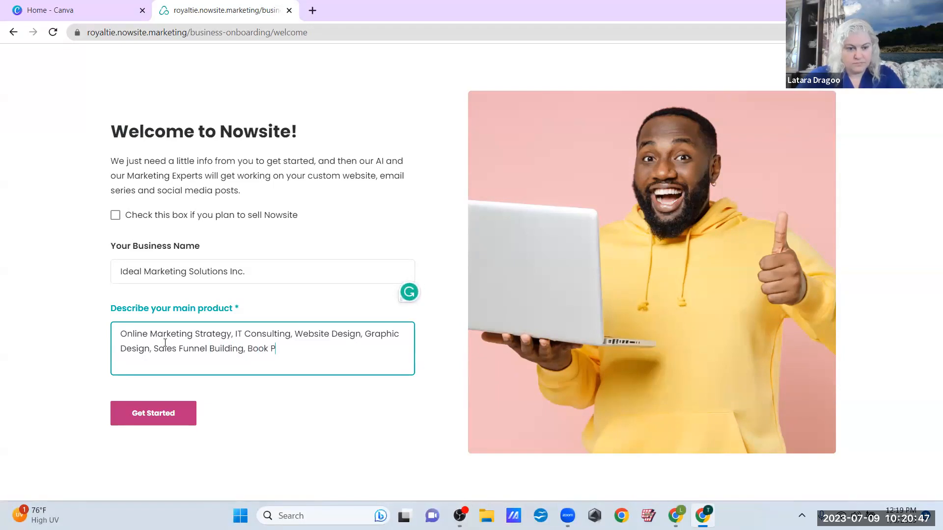
text(ublishing,)
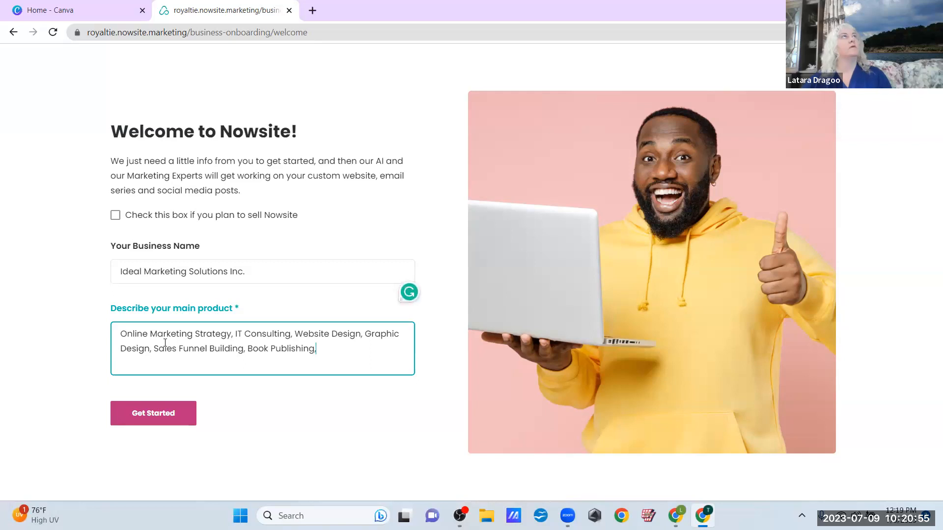
text(Event Promotion,)
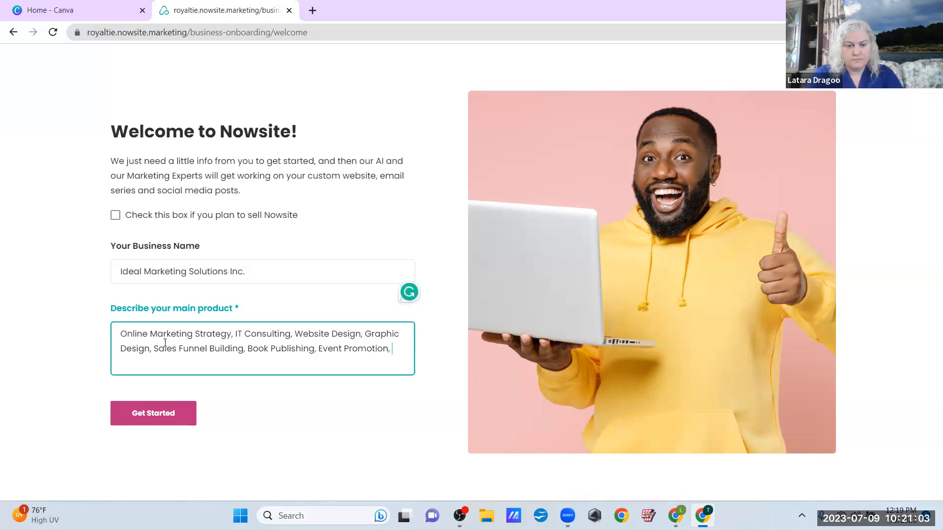
text(Soci)
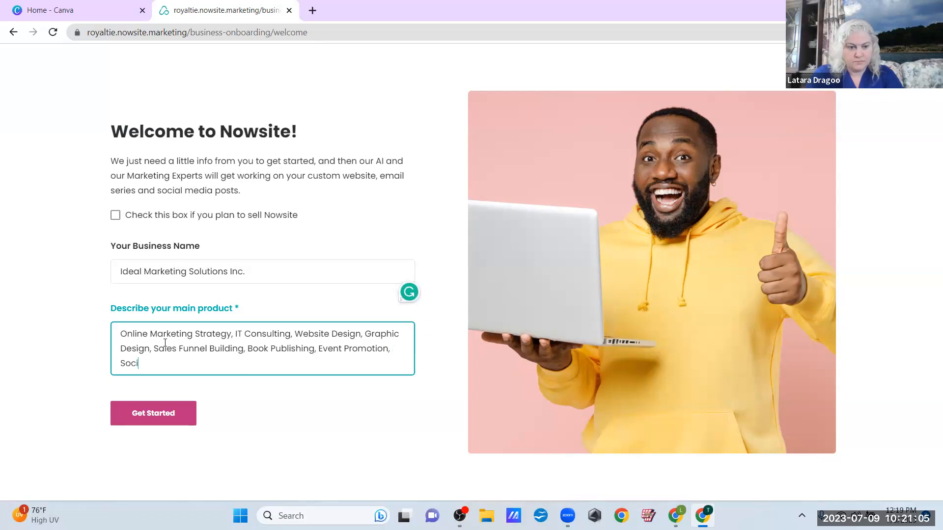
text(al Media Ma)
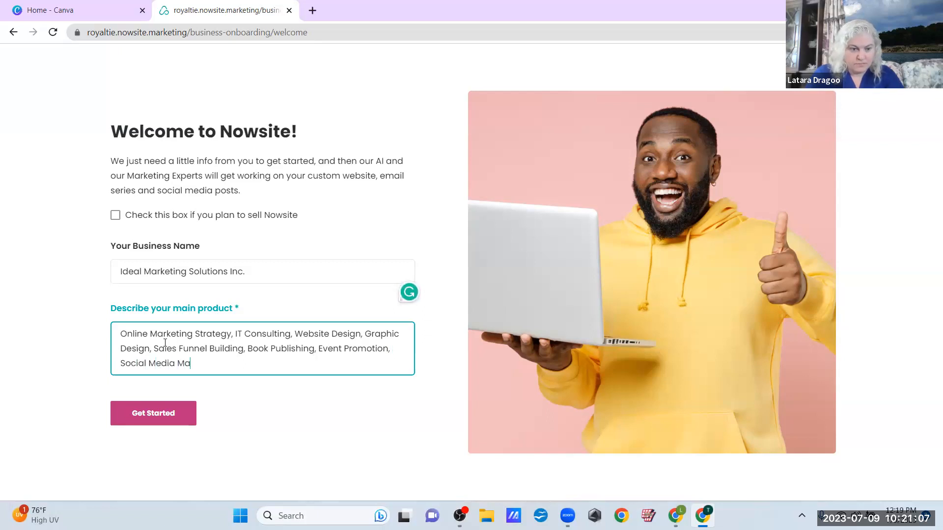
text(nagemetnt)
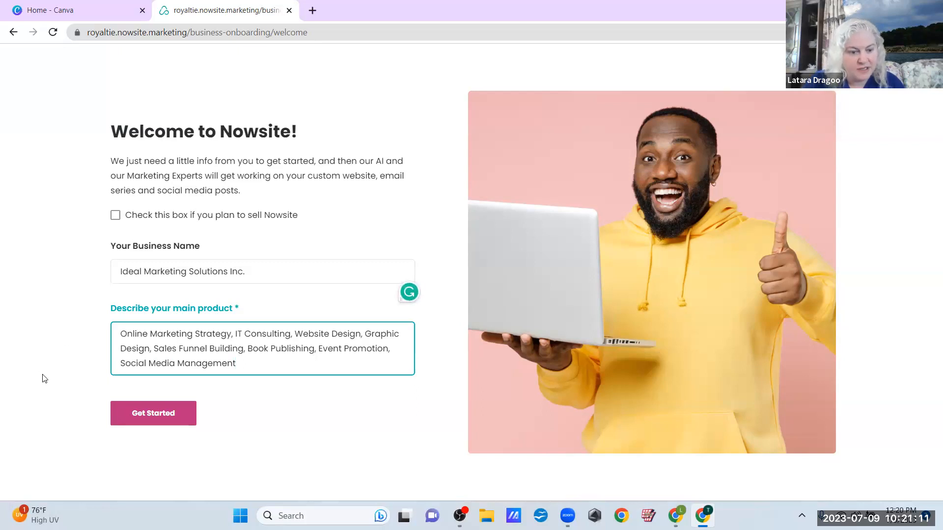
Submit the onboarding details and postpone the recommendation survey until later
click(153, 421)
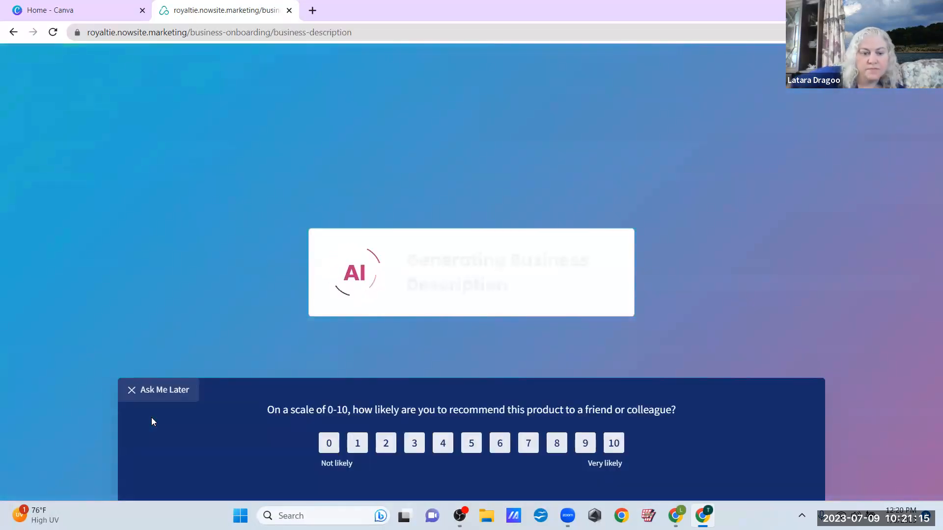
click(168, 390)
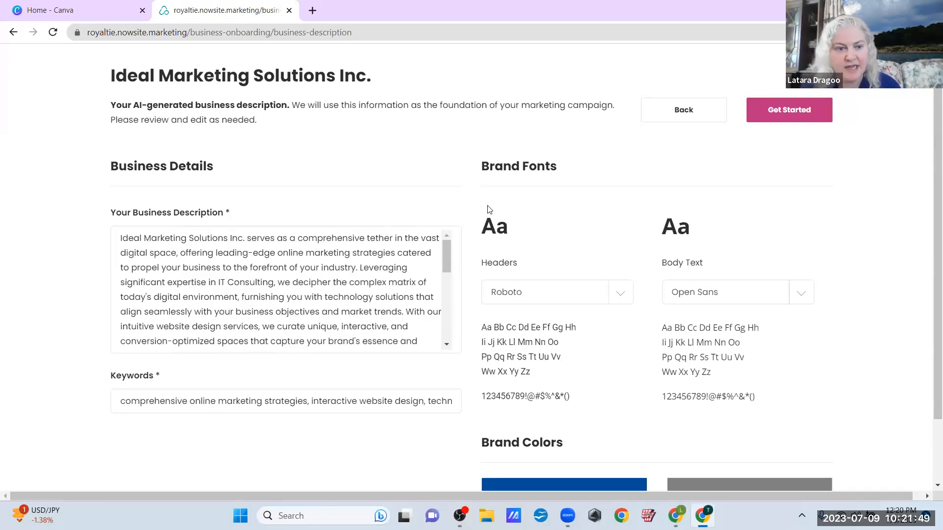
scroll(489, 209, down, 1)
scroll(488, 205, down, 1)
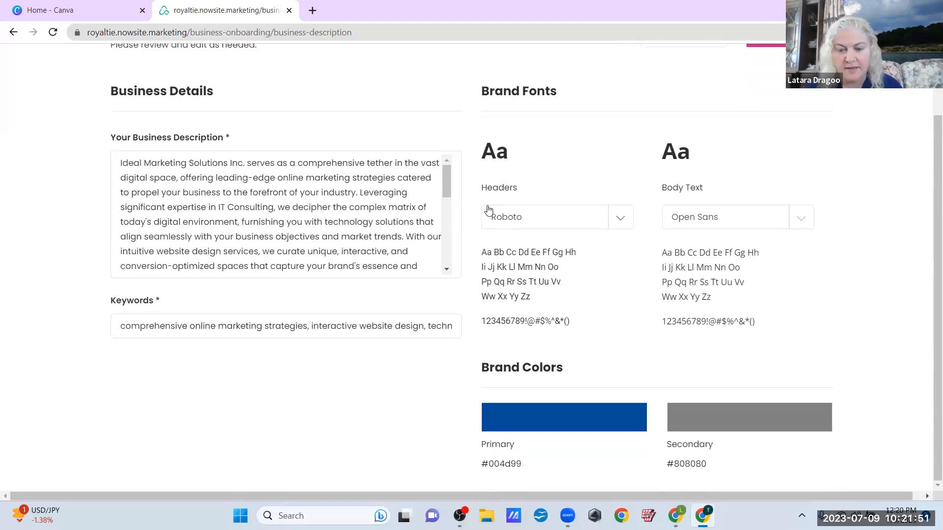
click(551, 433)
click(549, 429)
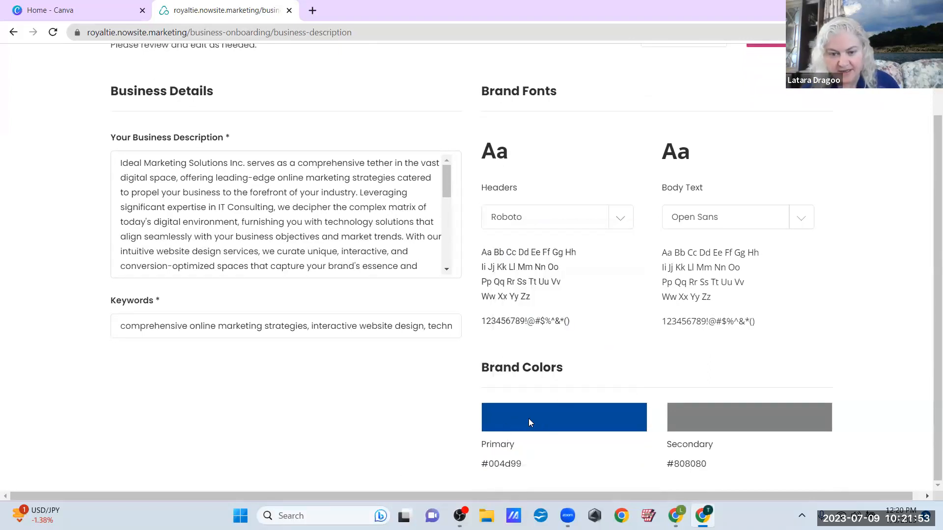
click(721, 415)
click(508, 416)
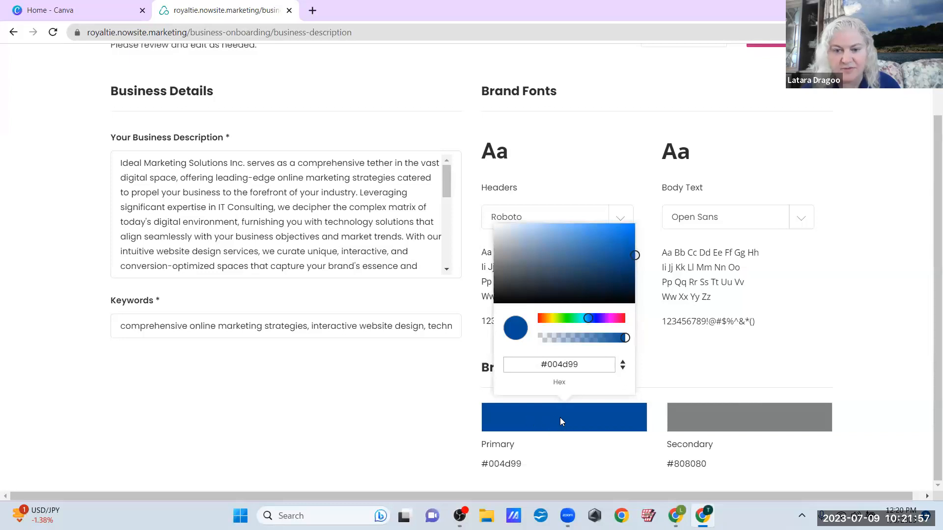
click(435, 418)
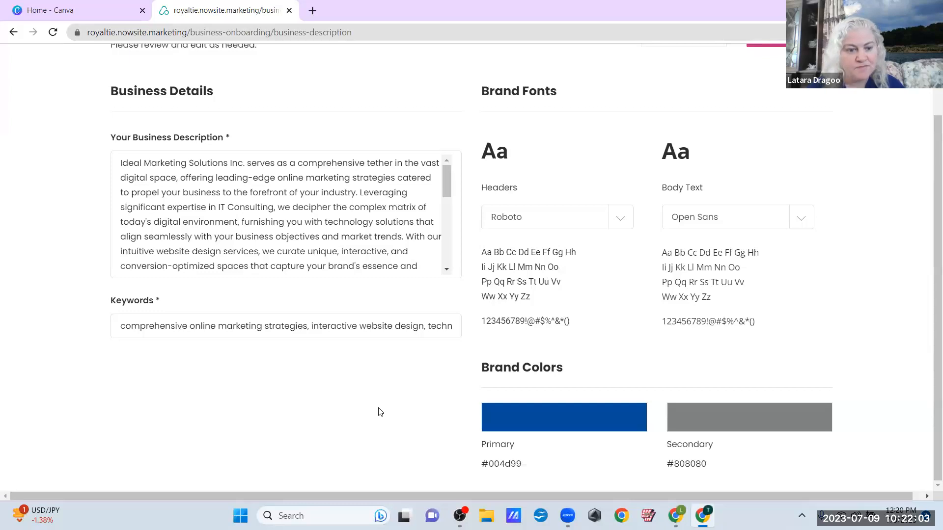
click(223, 209)
scroll(224, 208, down, 4)
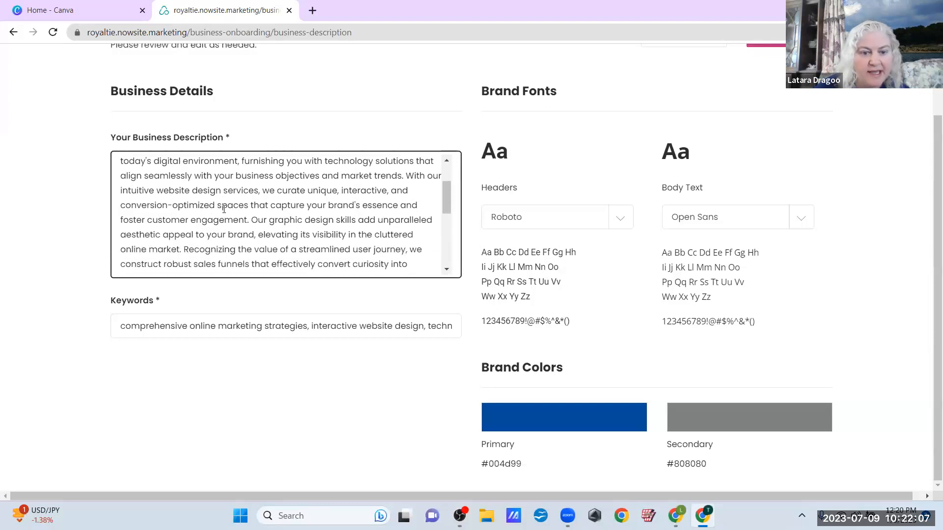
scroll(223, 208, down, 3)
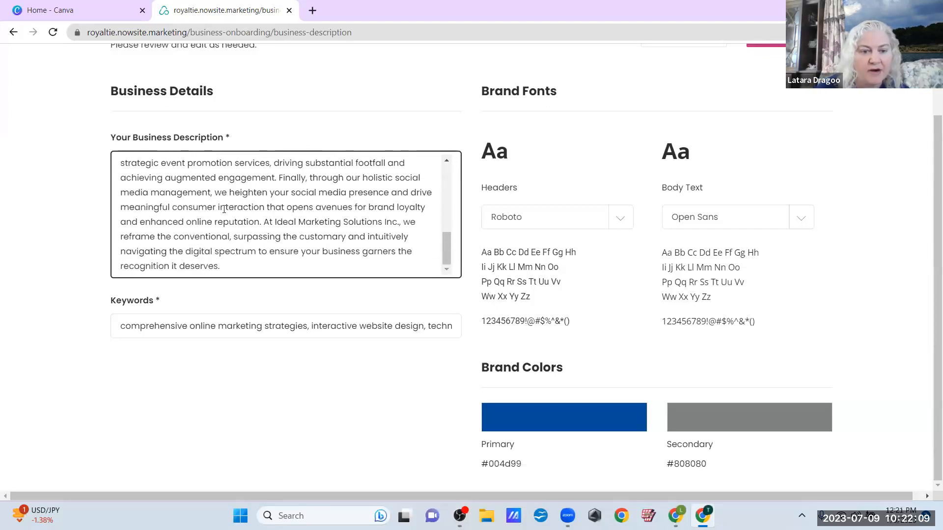
scroll(224, 209, up, 2)
scroll(223, 208, up, 6)
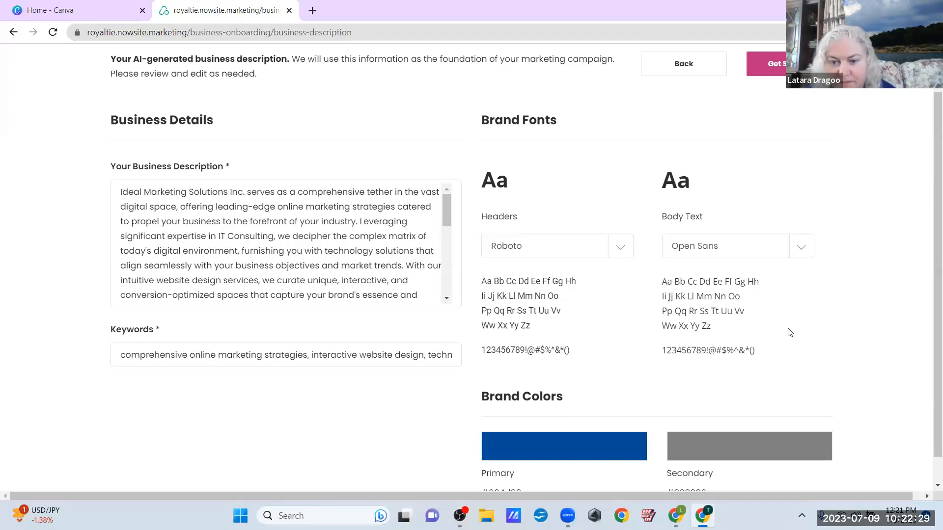
scroll(789, 331, down, 1)
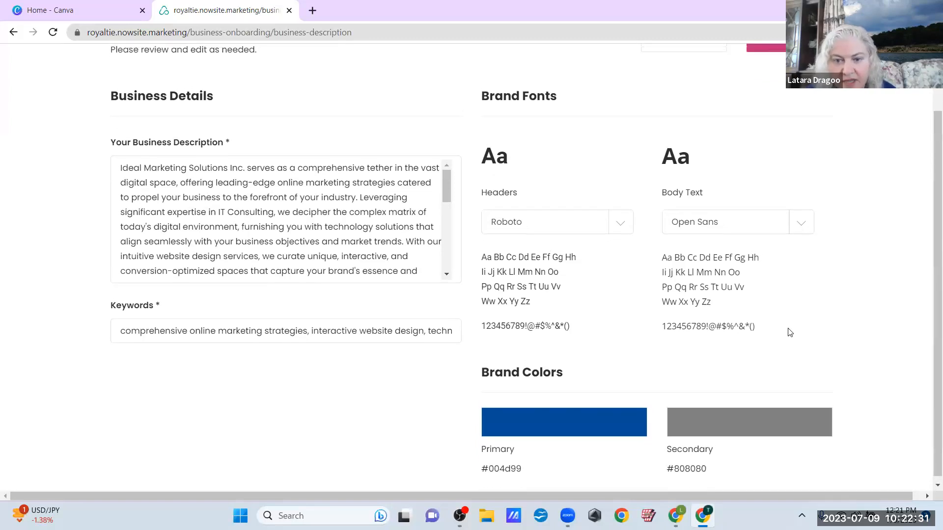
scroll(789, 333, up, 2)
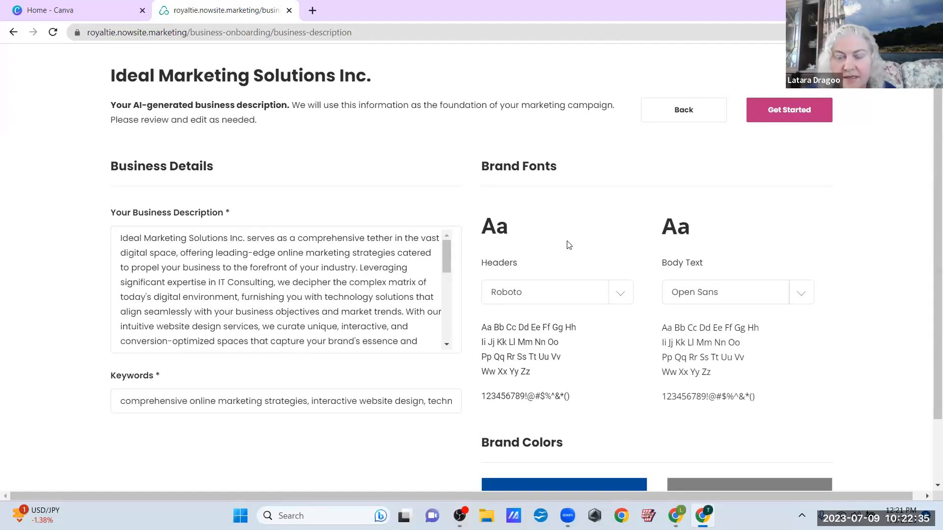
click(375, 262)
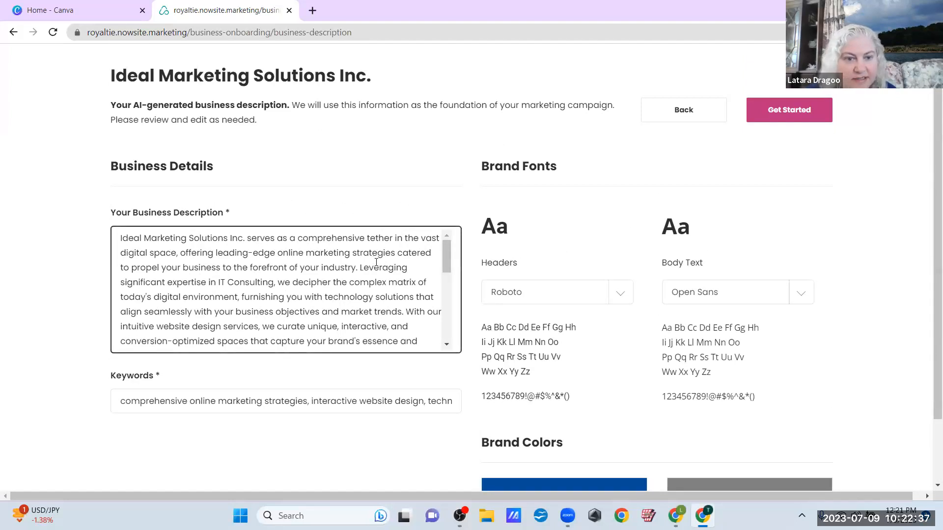
Submit the reviewed business details, acknowledge completion, and dismiss the notification permission request
click(760, 120)
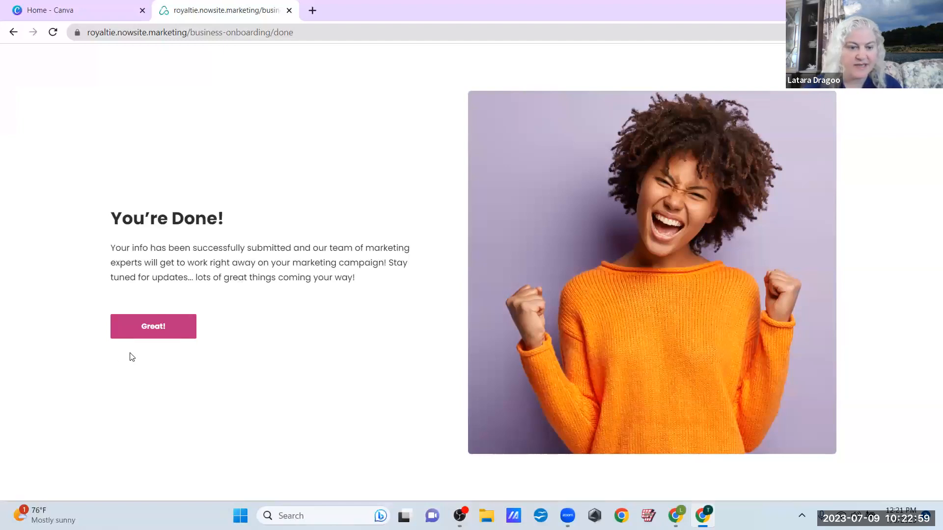
click(150, 331)
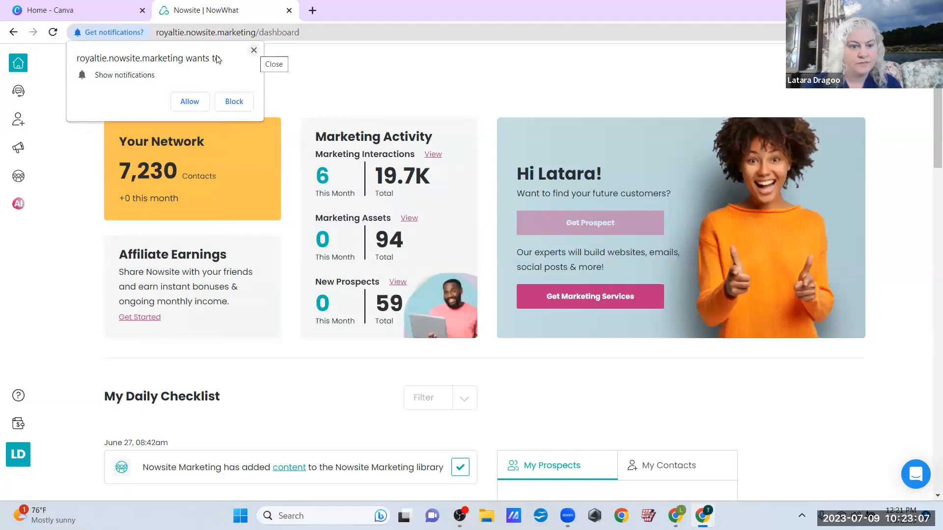
click(254, 50)
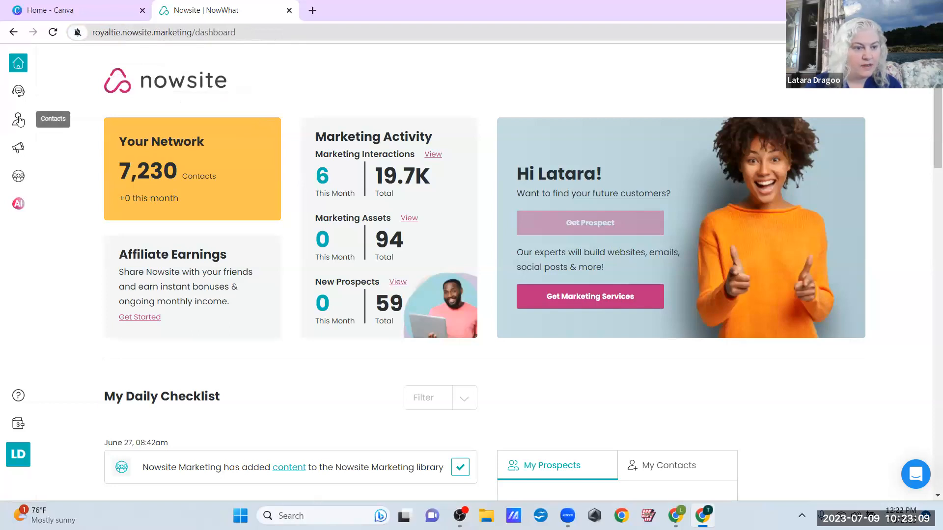
Go to Marketing's Websites list and show its second page
click(19, 149)
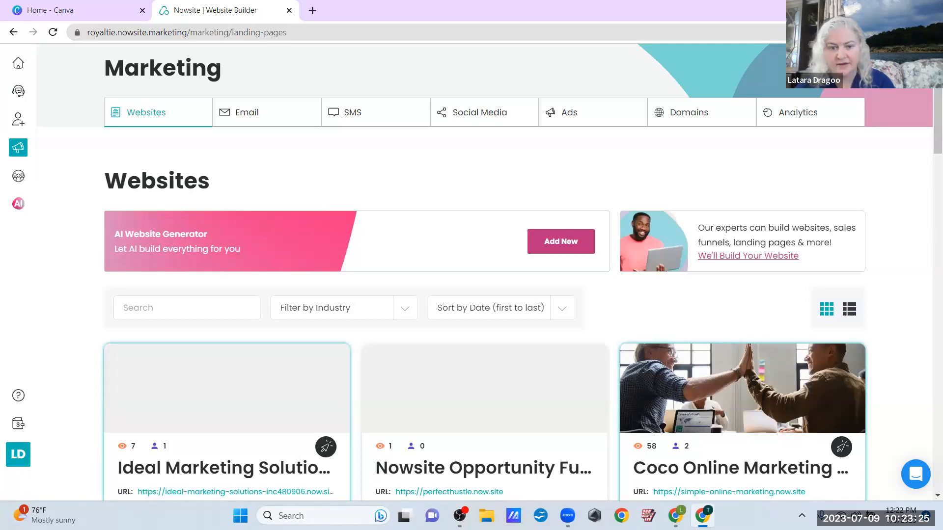
scroll(484, 275, down, 15)
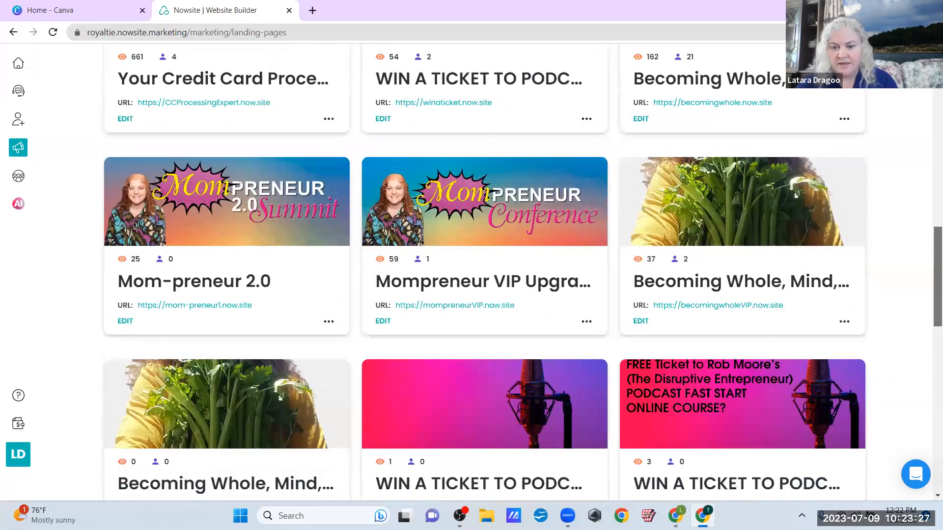
scroll(498, 451, down, 10)
click(493, 430)
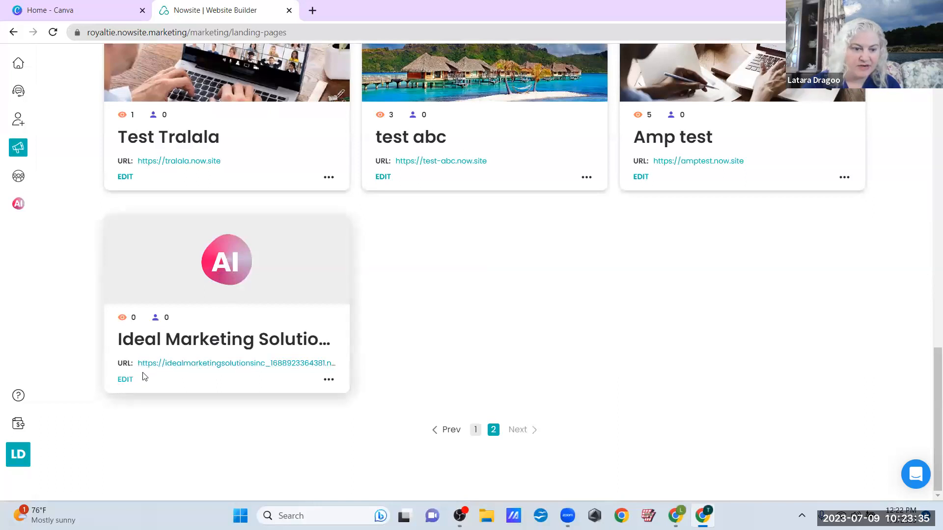
Edit the Ideal Marketing Solutions site and scroll the builder down to the Testimonials section
click(125, 380)
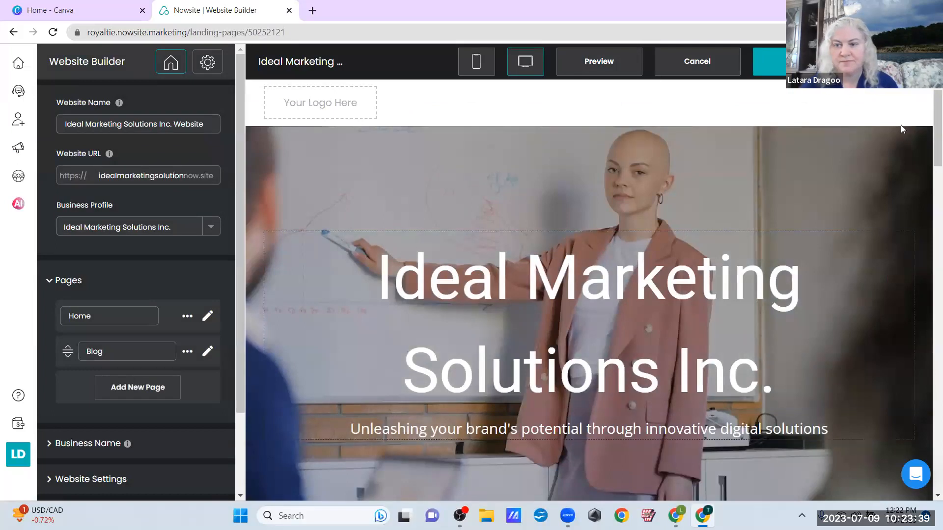
scroll(928, 119, down, 1)
drag(928, 120, 929, 408)
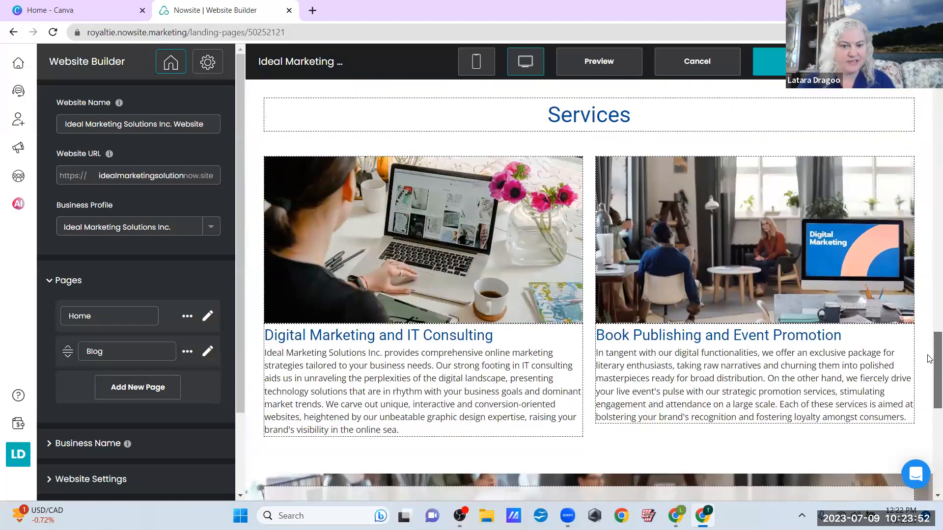
drag(929, 359, 927, 229)
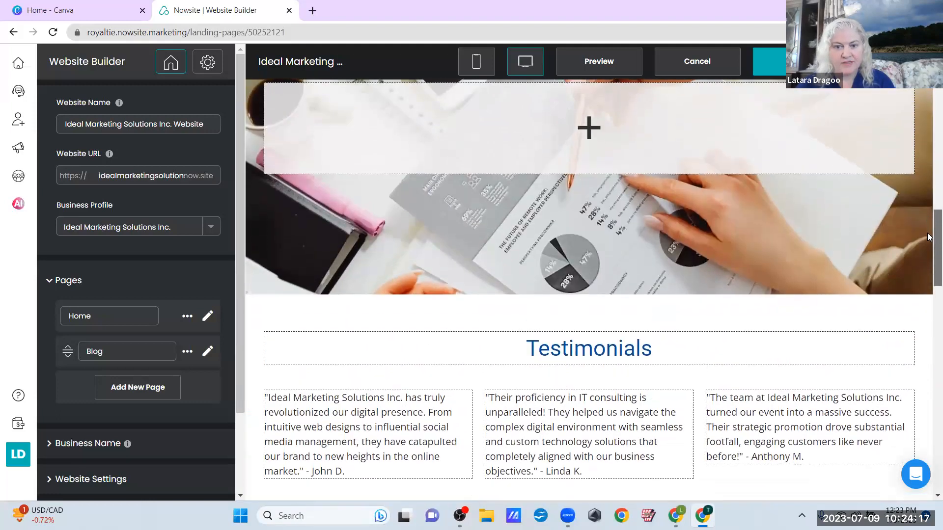
Drag the first testimonial quote out of its column into a full-width row below the heading
click(453, 451)
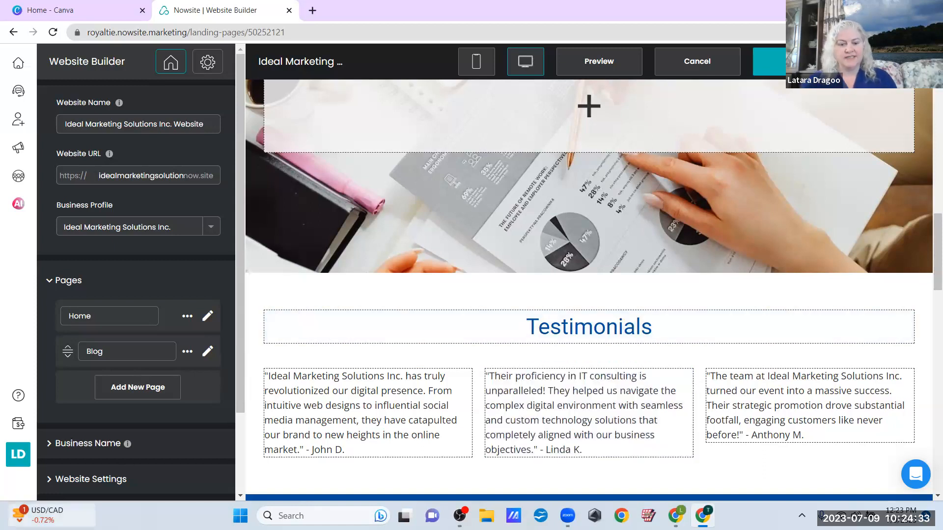
drag(304, 452, 302, 431)
drag(312, 379, 355, 431)
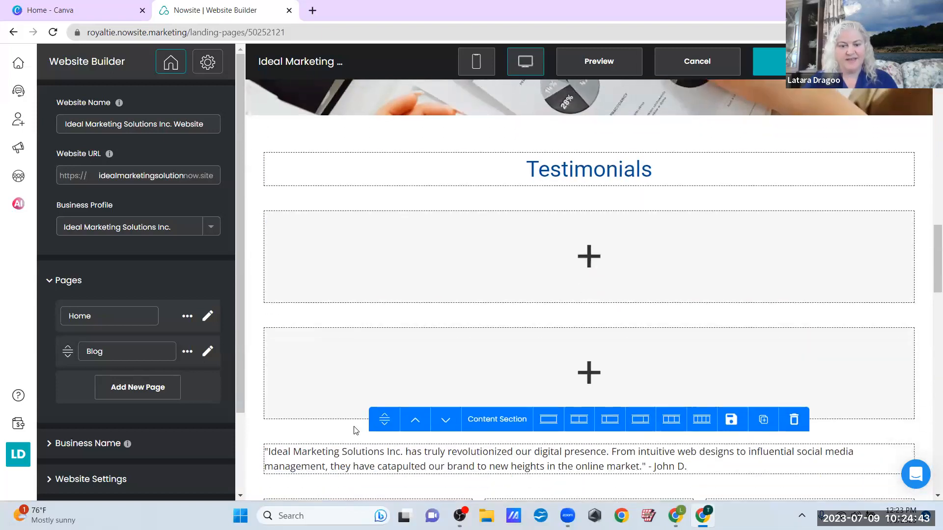
Drag the first testimonial quote back into the empty first column of the testimonial row
scroll(355, 430, down, 4)
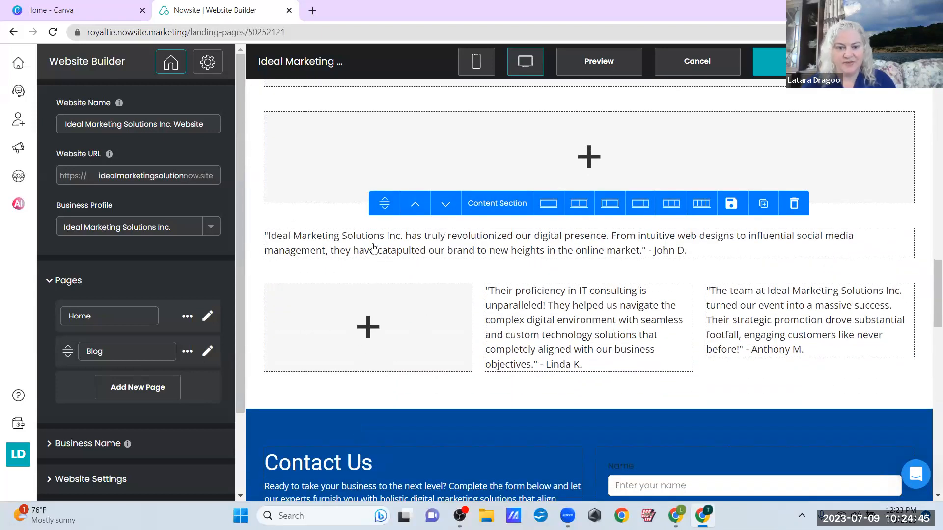
click(378, 333)
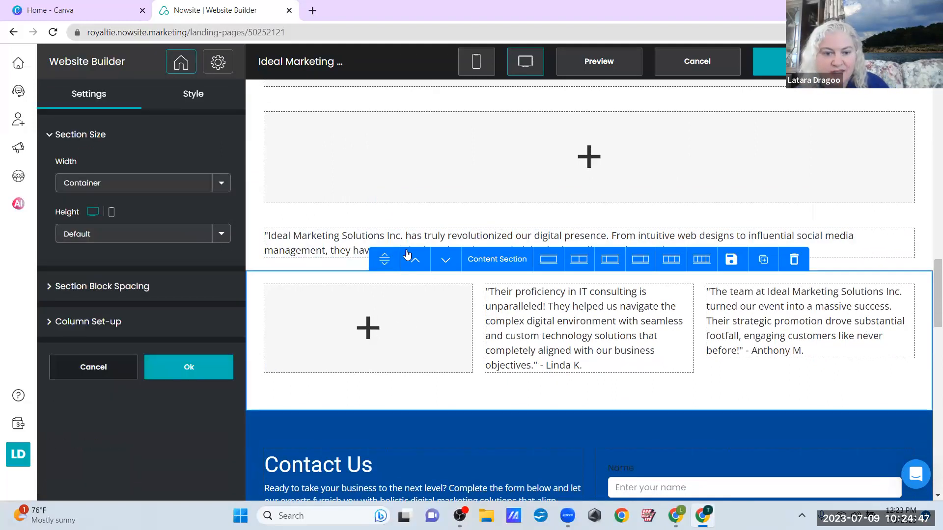
drag(348, 244, 369, 351)
Delete the three leftover empty sections, confirming each deletion
click(780, 240)
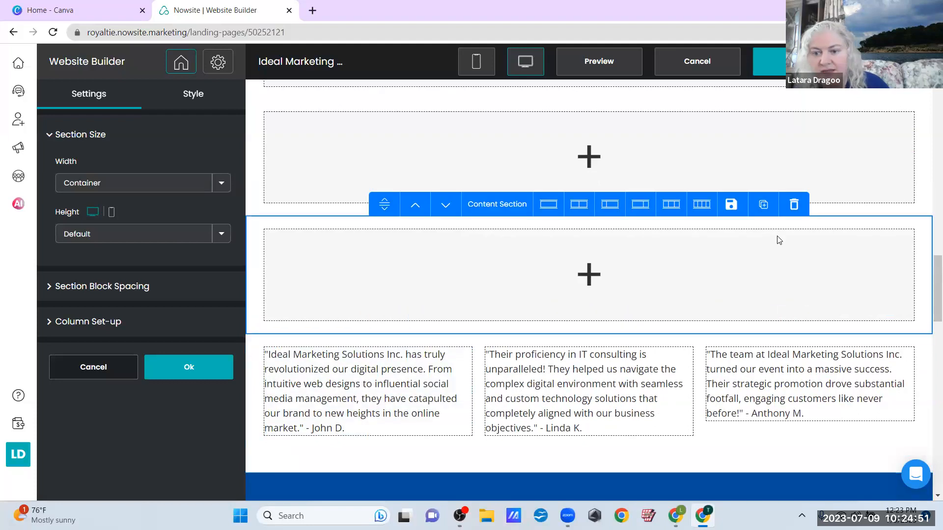
click(796, 206)
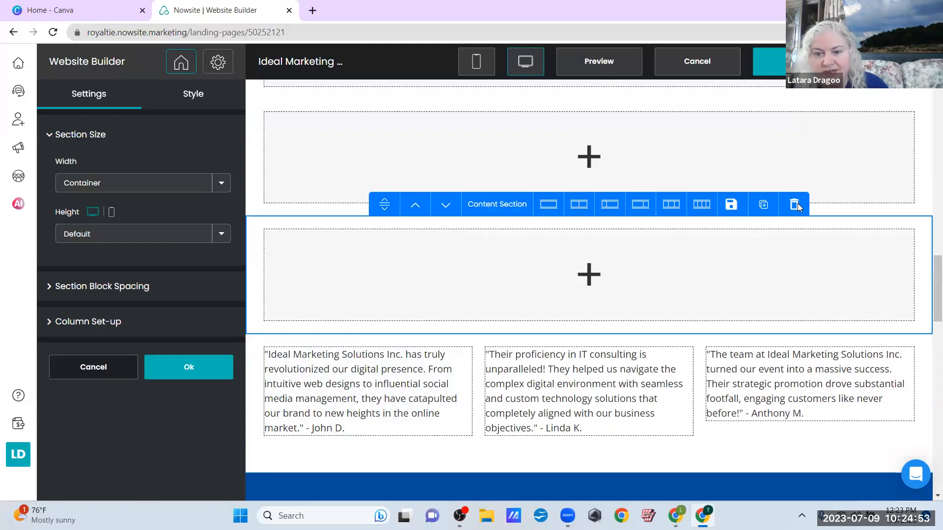
click(557, 304)
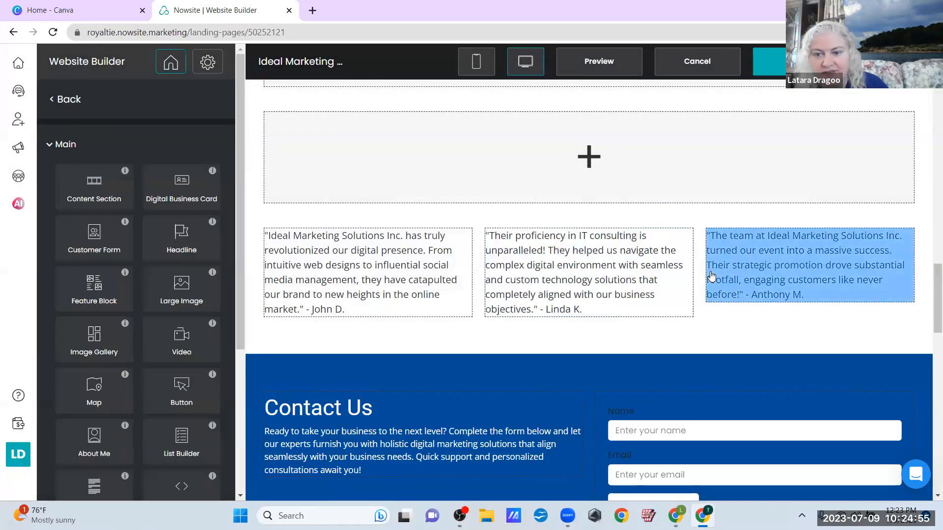
click(809, 274)
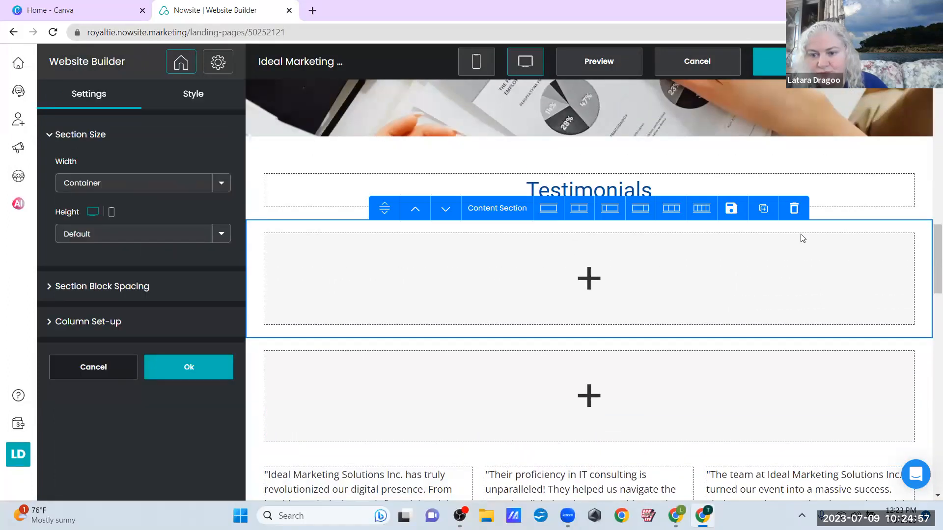
click(795, 208)
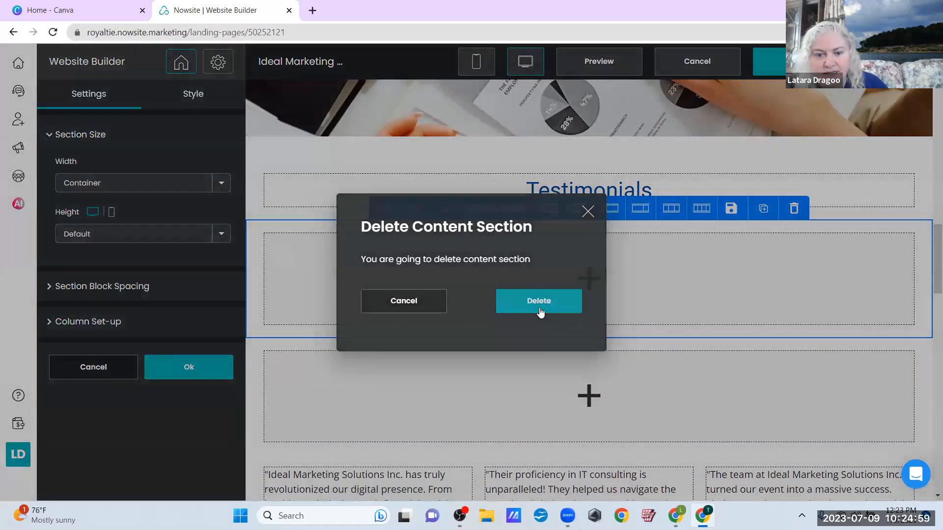
click(540, 310)
click(747, 277)
click(793, 208)
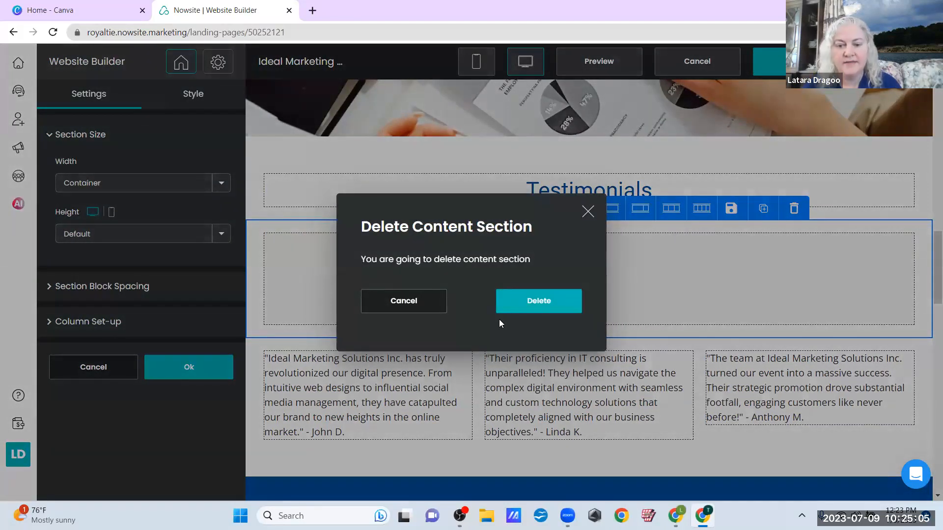
click(517, 304)
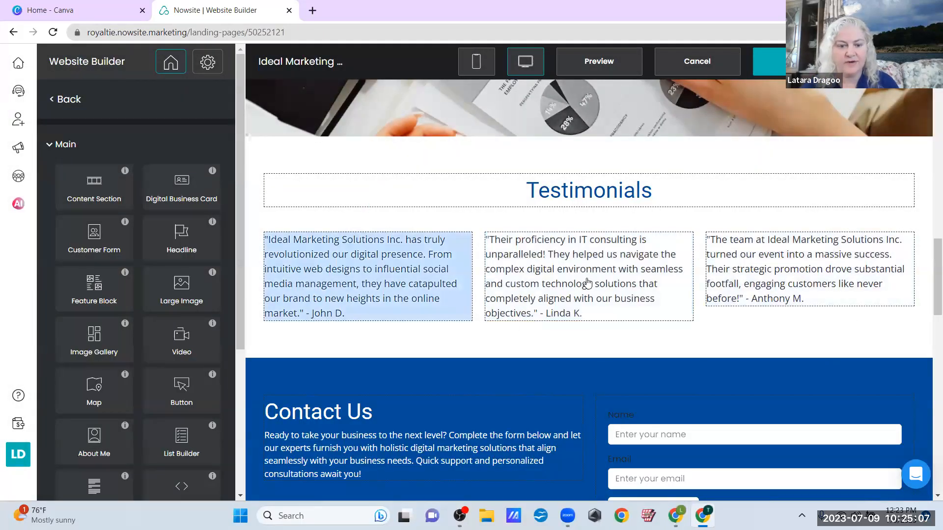
Select the first testimonial's text and scroll the page back up to the hero
click(413, 268)
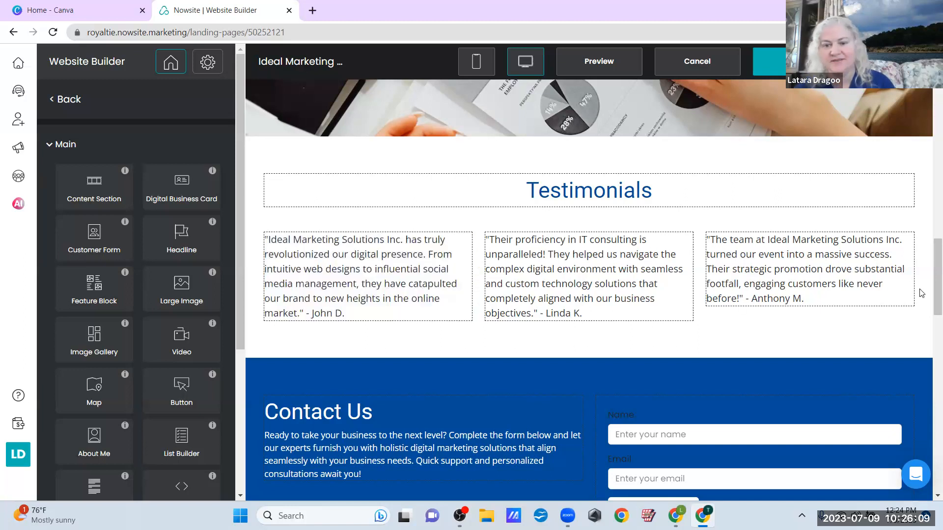
drag(930, 276, 929, 83)
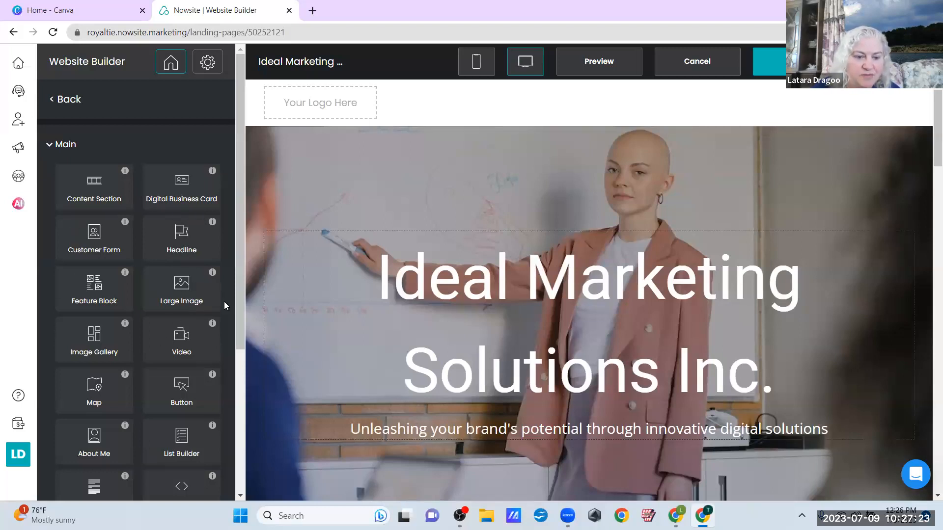
Save the landing page, then Save & Exit back to Marketing > Websites
drag(240, 301, 227, 404)
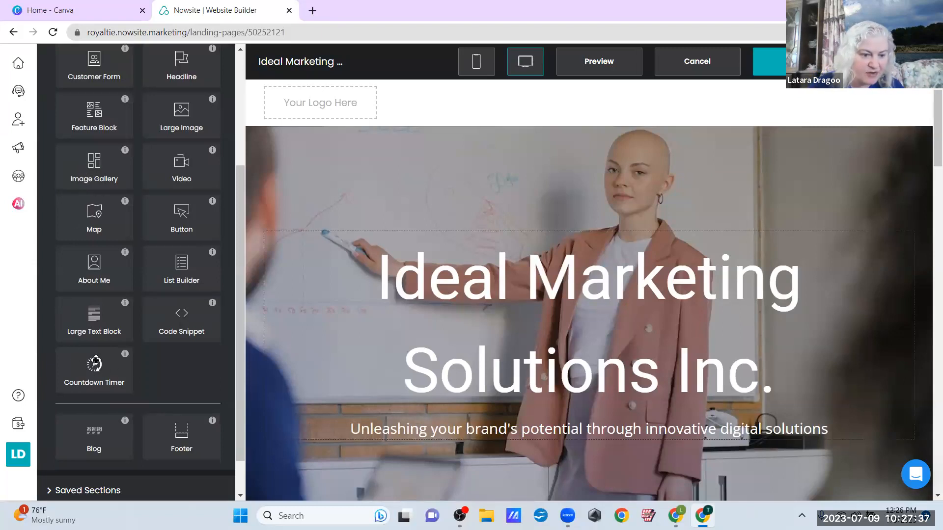
scroll(182, 382, down, 1)
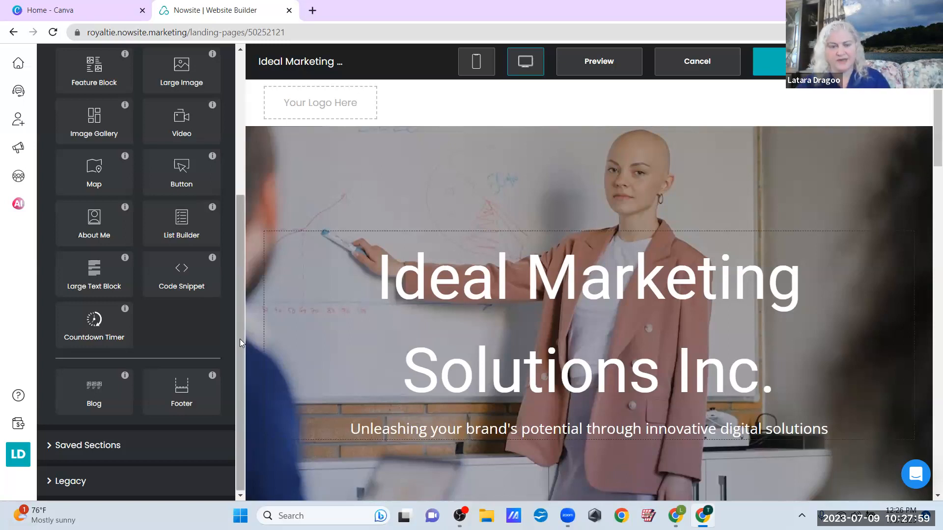
drag(241, 283, 252, 315)
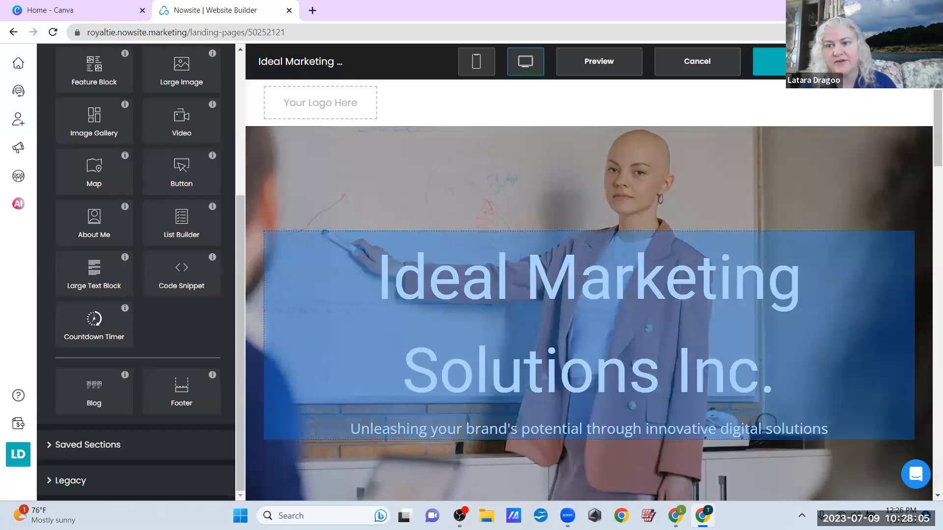
click(796, 62)
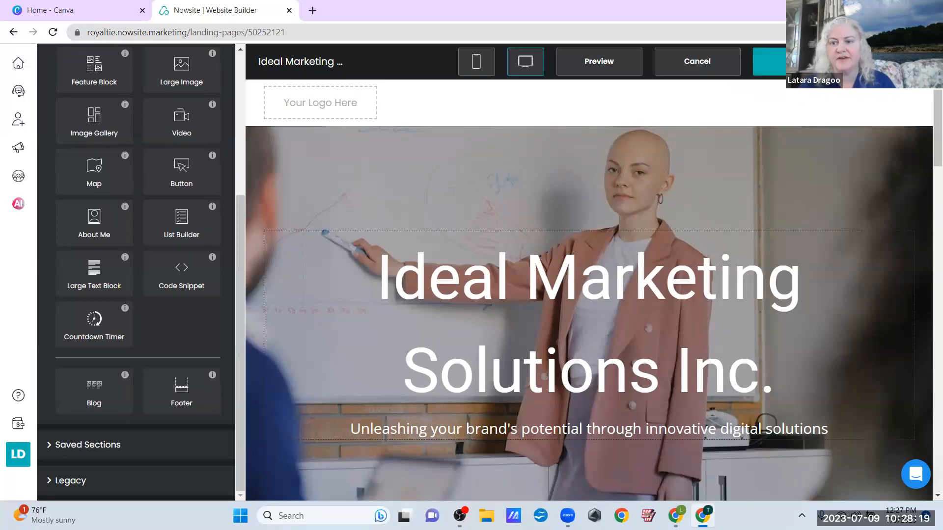
click(795, 62)
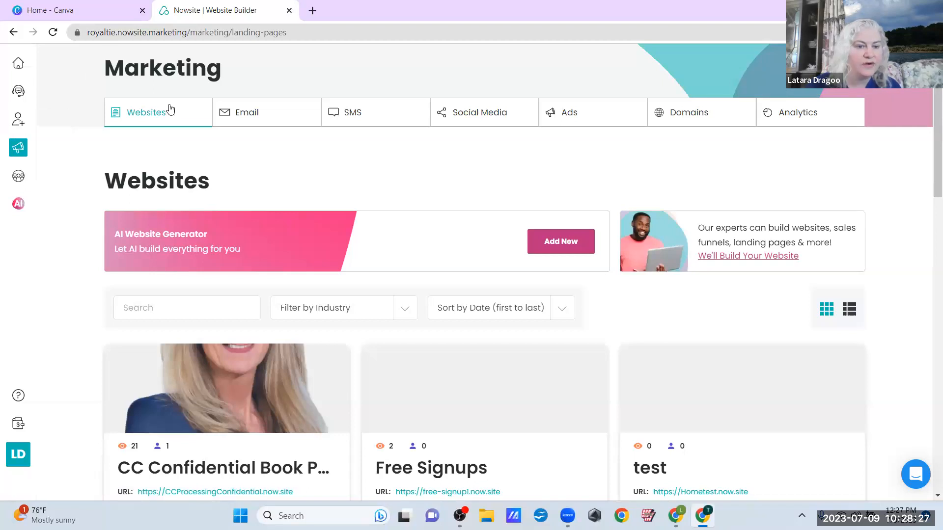
Switch to the Email tab to list the Ideal Marketing Solutions Inc. Campaign
click(248, 108)
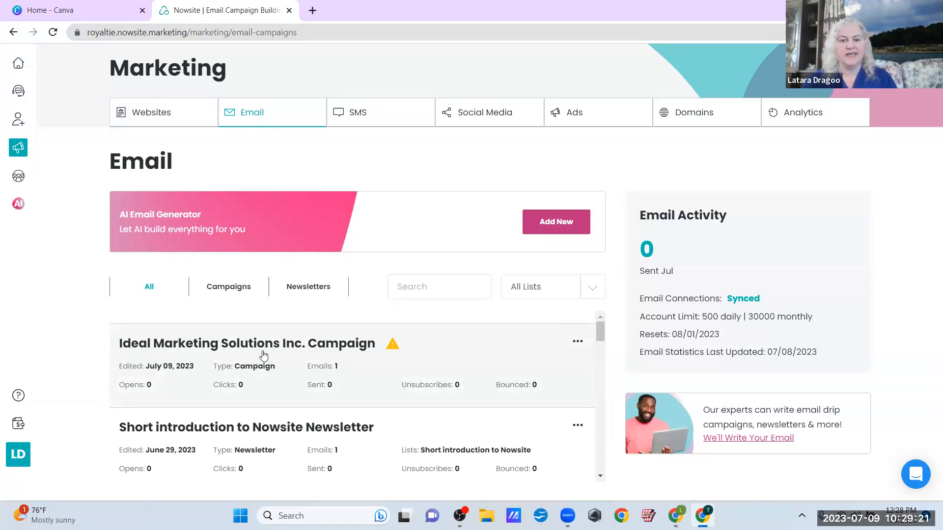
Post the suggested Emerson quote from Social Media, adding it to the website's blog
click(464, 117)
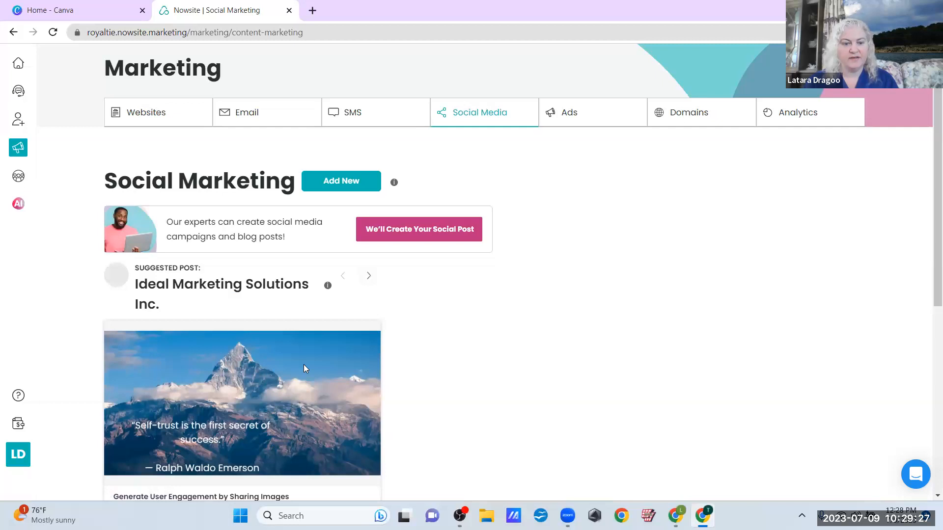
scroll(303, 365, down, 2)
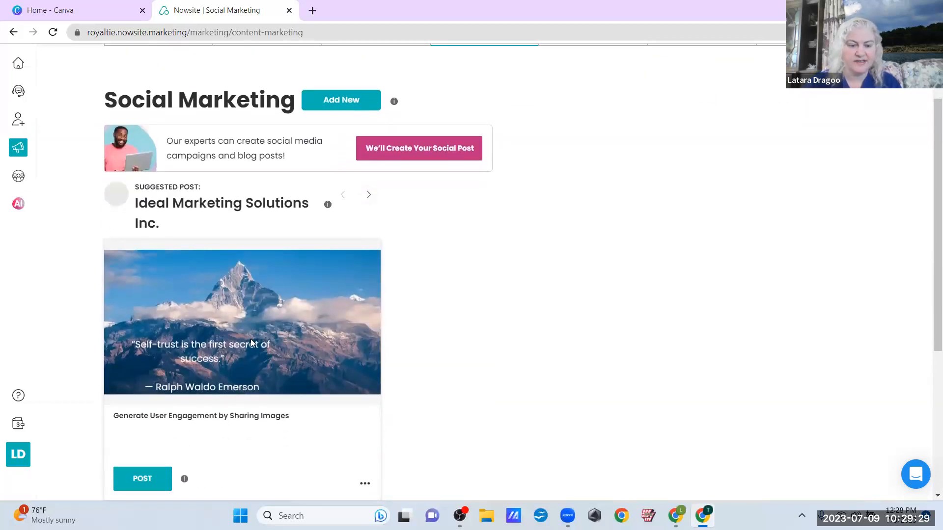
click(132, 479)
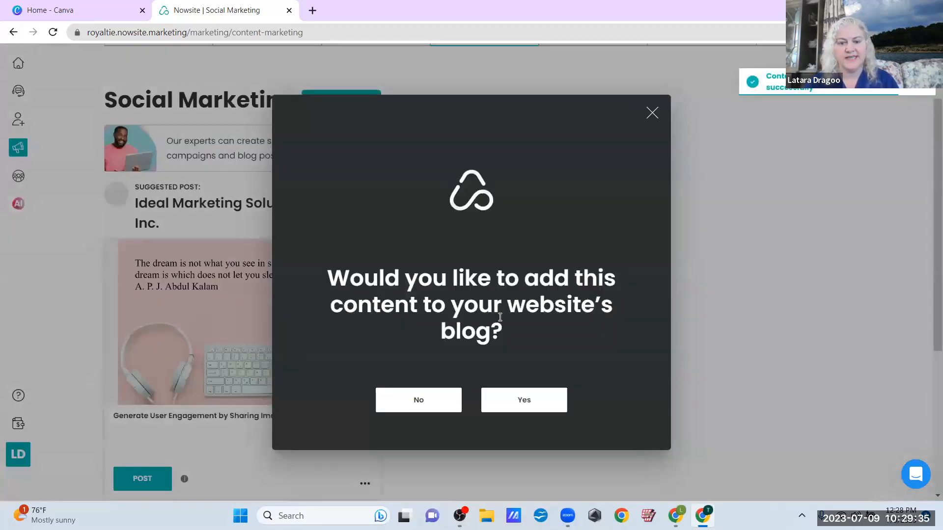
click(495, 400)
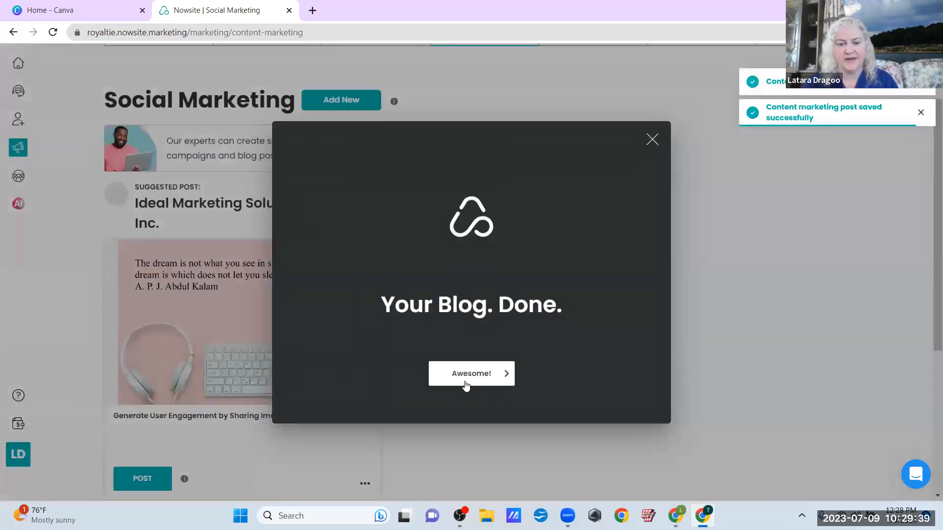
click(466, 381)
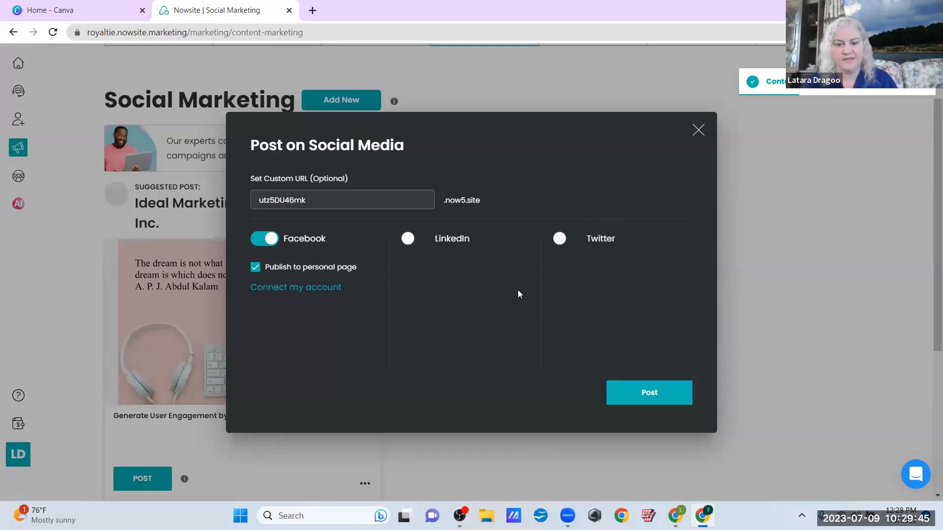
Share the Emerson mountain-quote post to the Facebook feed
click(649, 393)
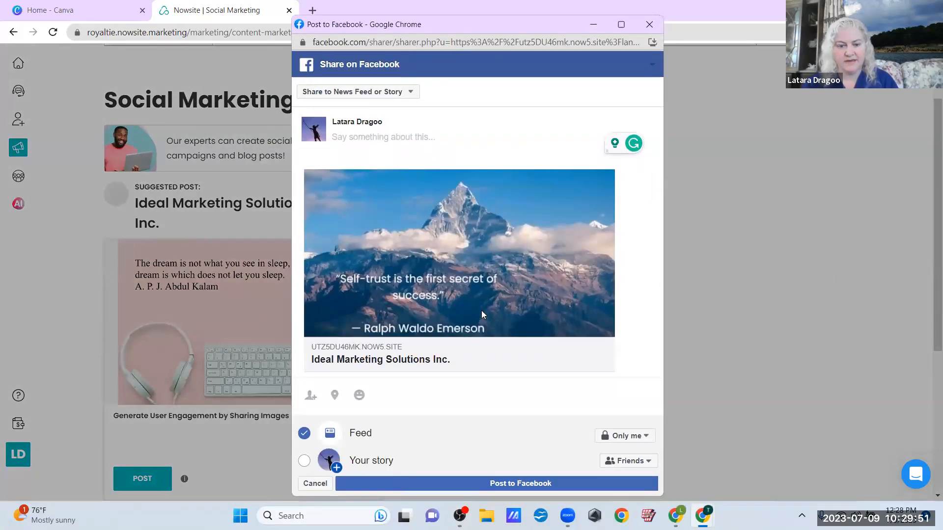
click(448, 485)
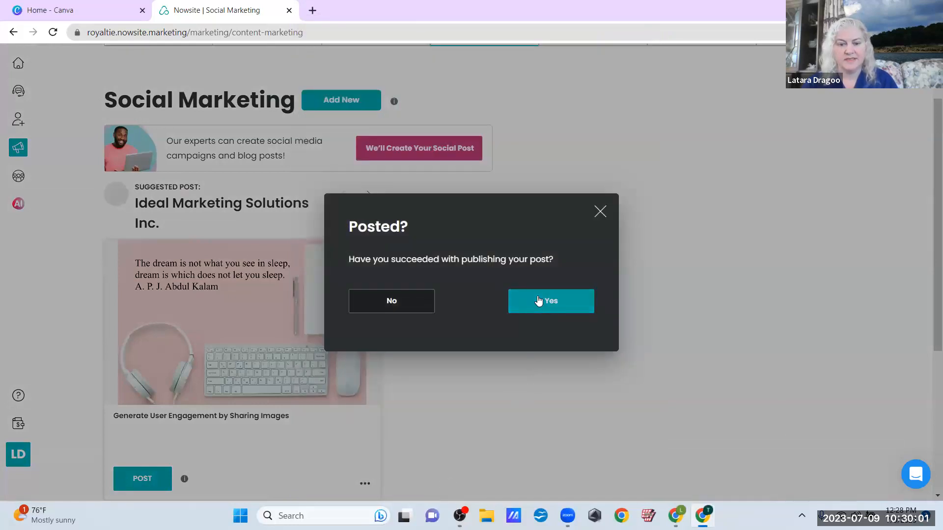
Confirm the Facebook post succeeded and dismiss the completion message
click(539, 301)
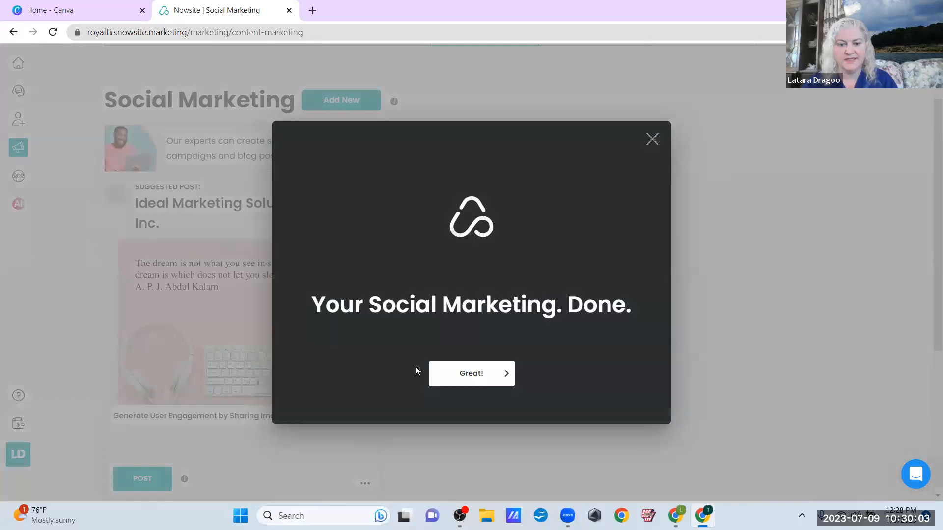
click(466, 381)
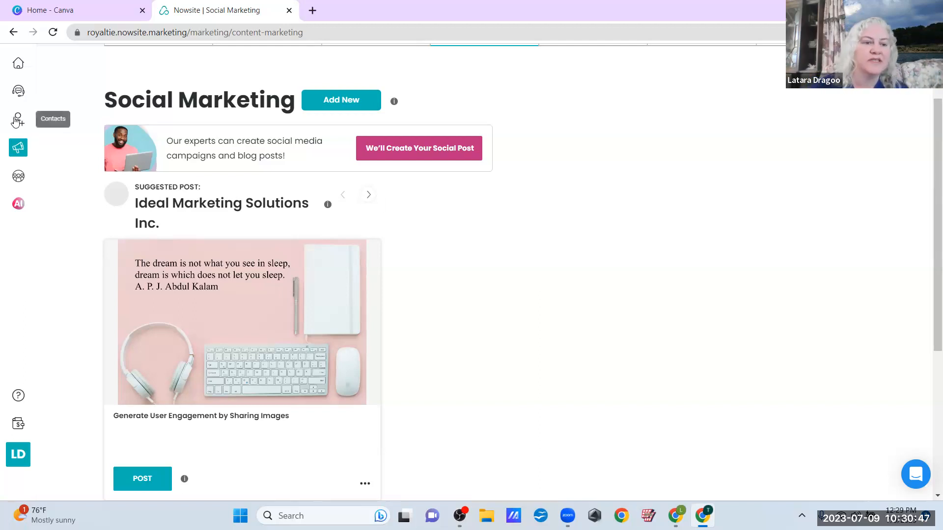
Go back to the Marketing section and switch to its Email tab
click(19, 150)
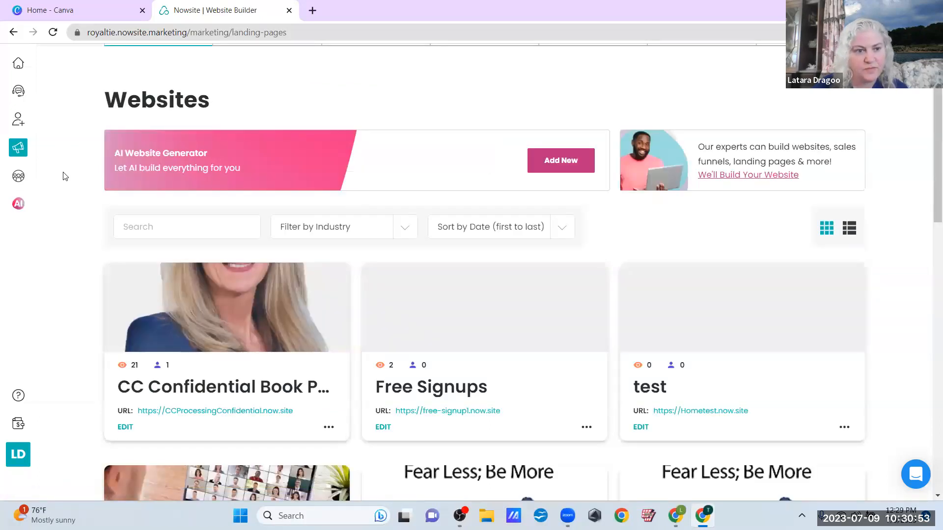
scroll(376, 118, up, 3)
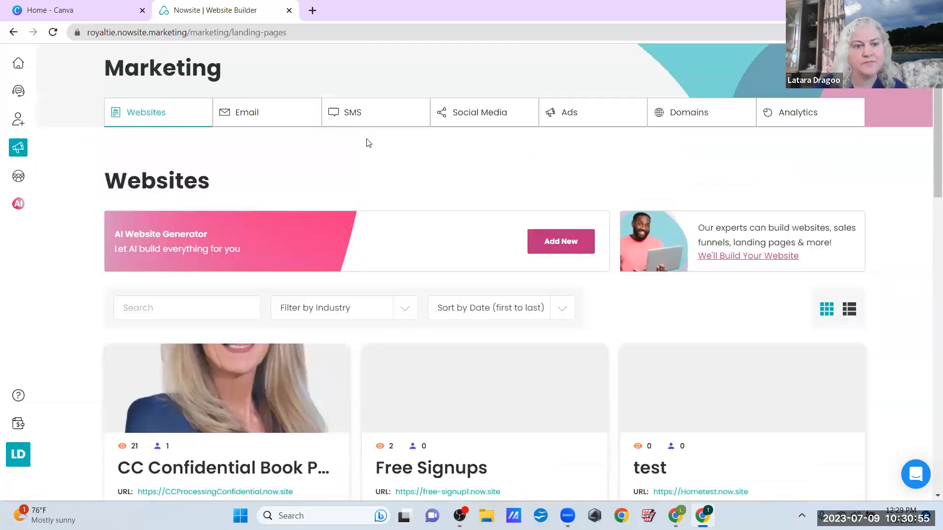
click(268, 116)
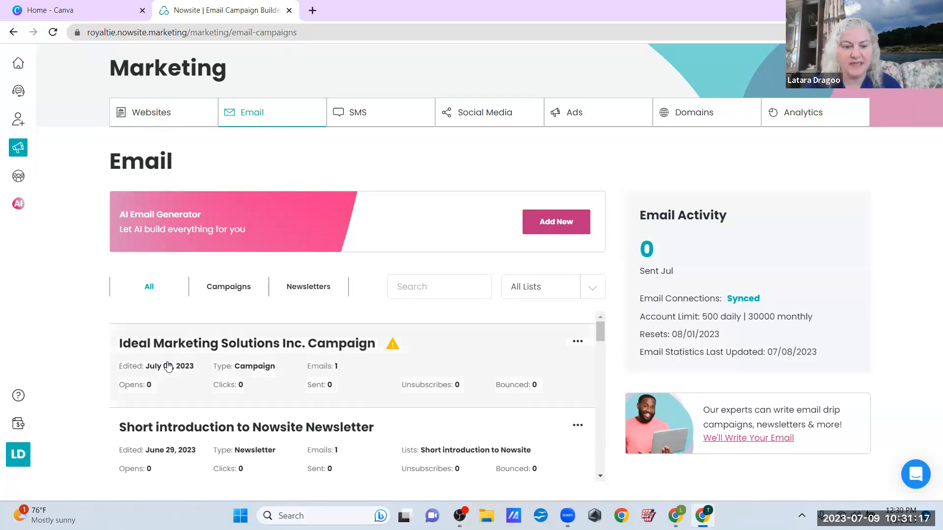
Start a new AI email campaign named 'Ideal - New Leads'
click(548, 225)
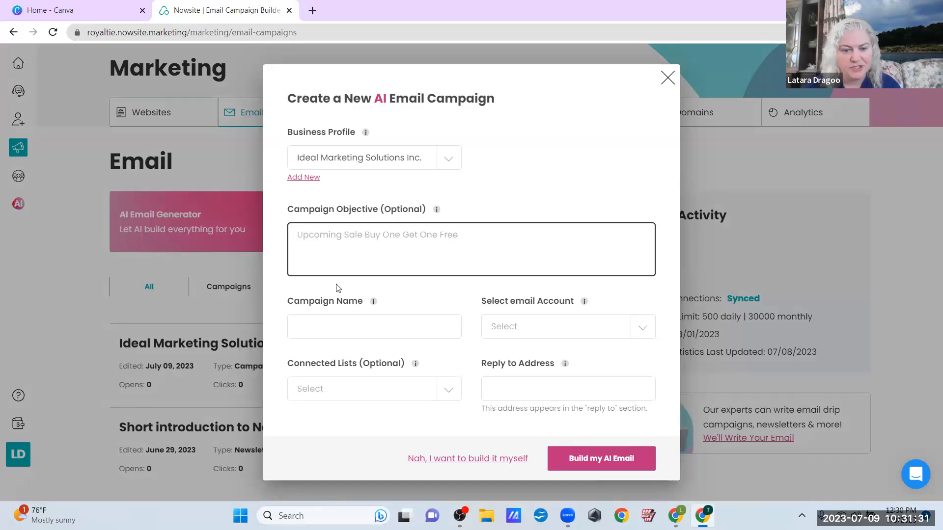
click(325, 328)
text(Ideal )
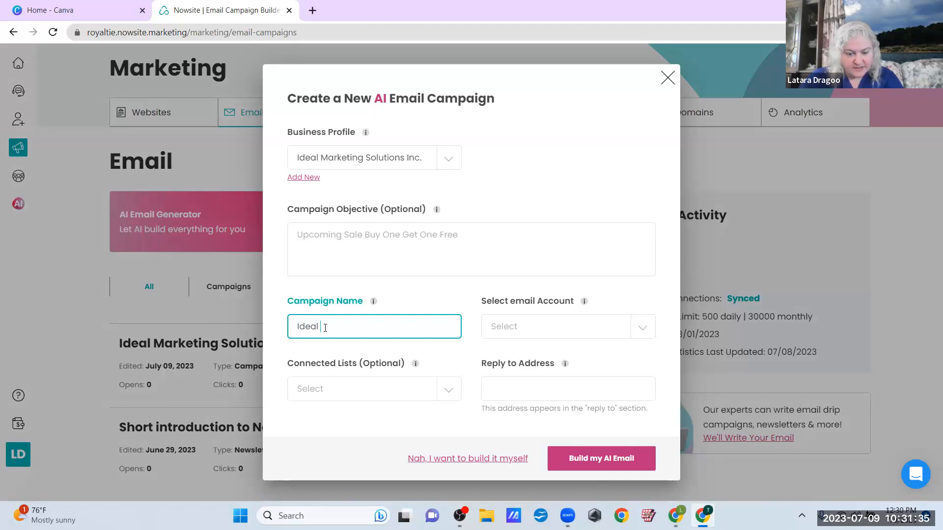
text(New Colo)
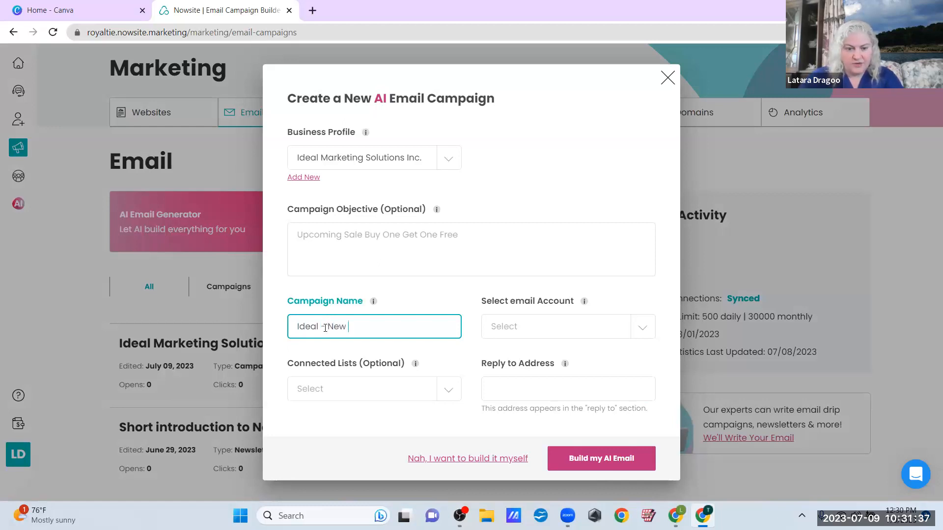
key(BackSpace)
key(BackSpace)
key(BackSpace)
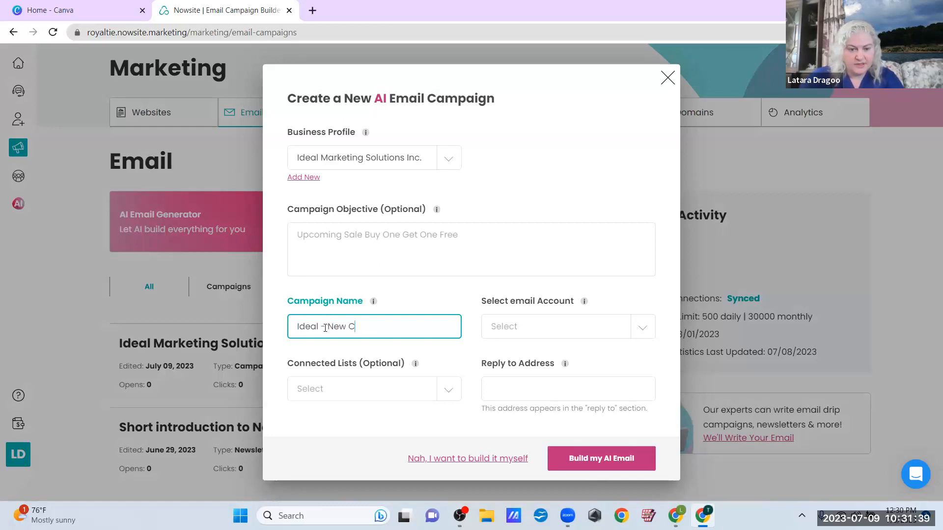
key(BackSpace)
text(Lead)
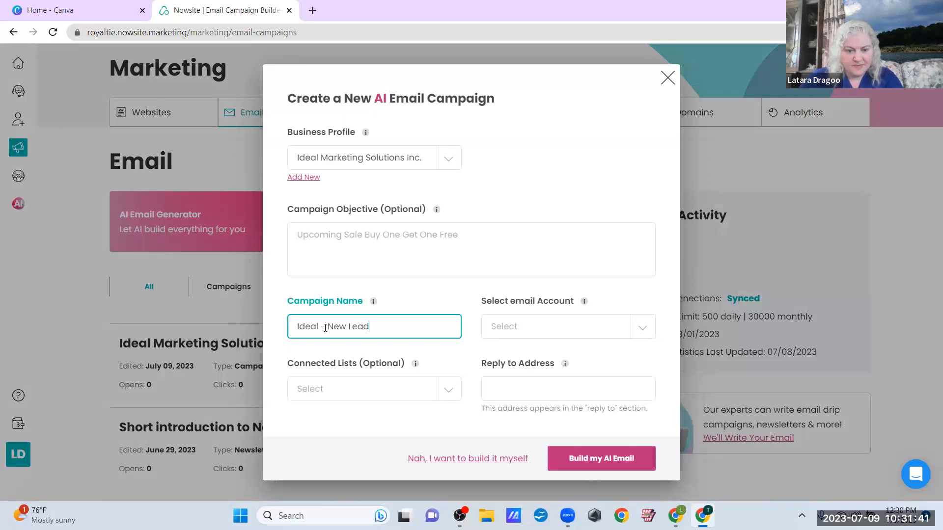
text(s)
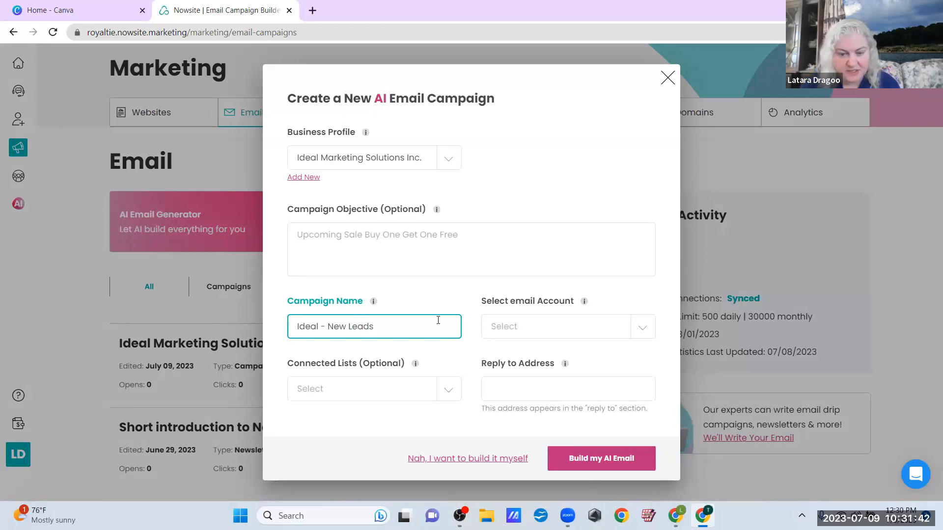
Choose the business's sending account and connect the Ideal Marketing Solutions Inc. Website list
click(641, 332)
click(587, 358)
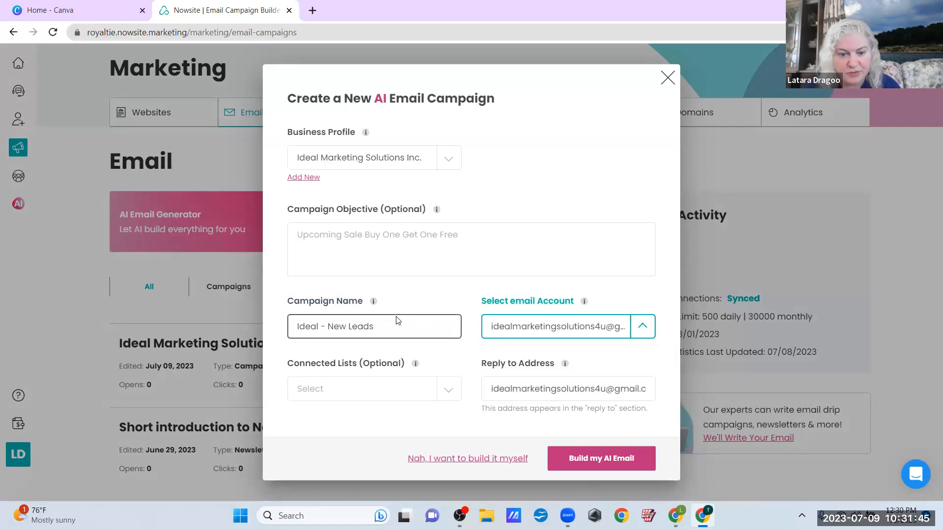
click(446, 393)
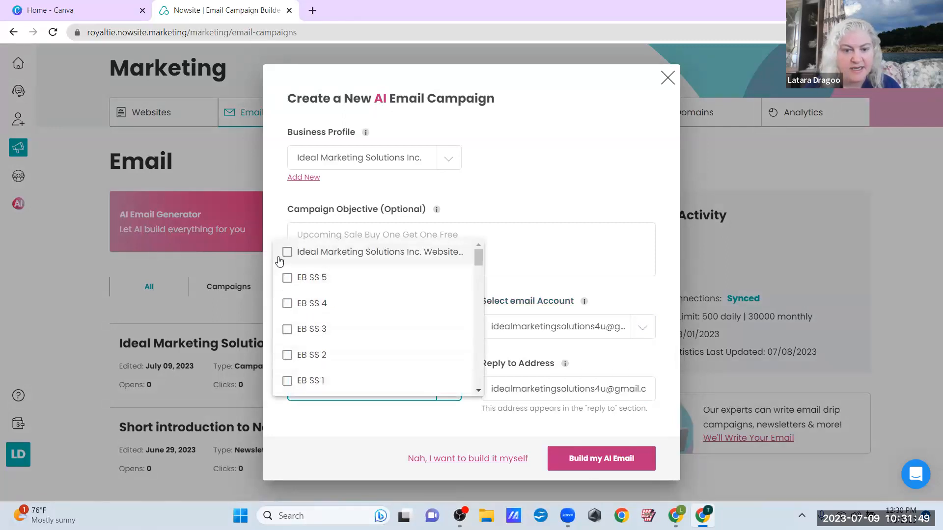
click(287, 253)
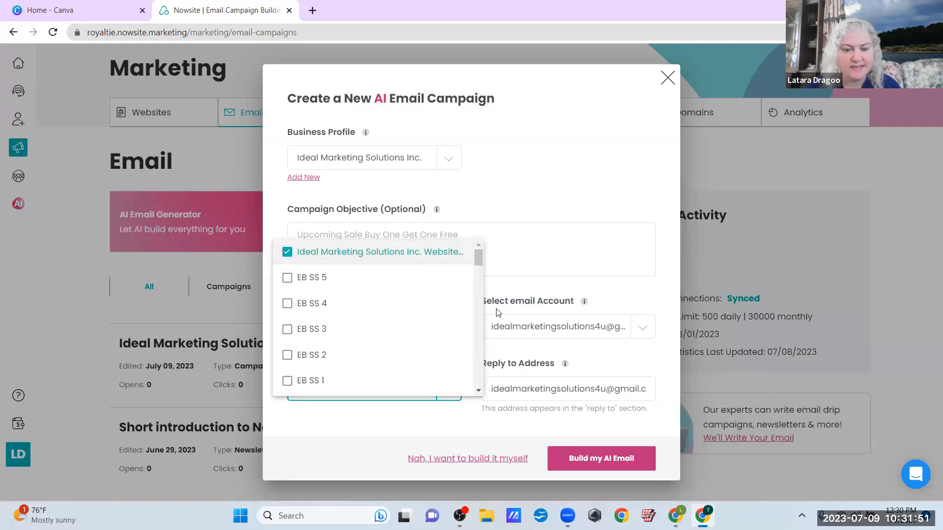
click(590, 462)
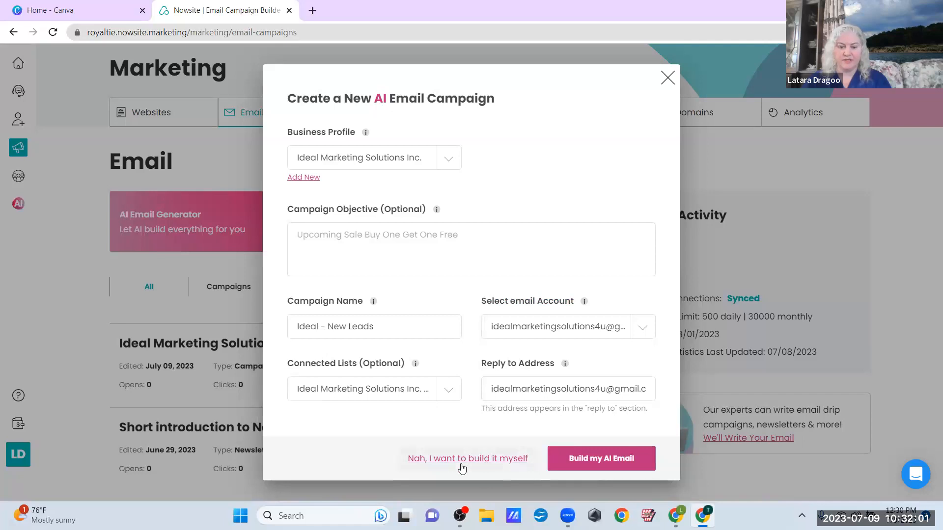
Build the AI welcome email and review it down to the Learn More button
click(584, 460)
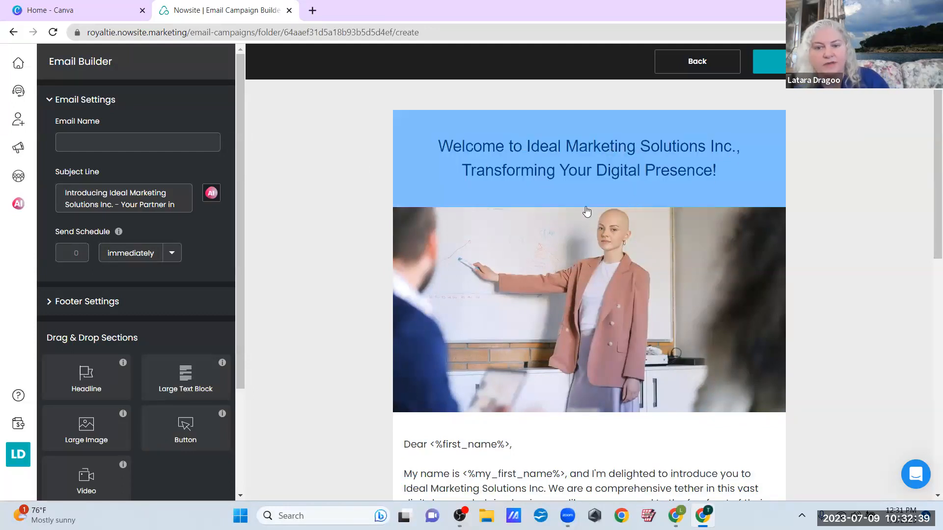
scroll(565, 310, down, 4)
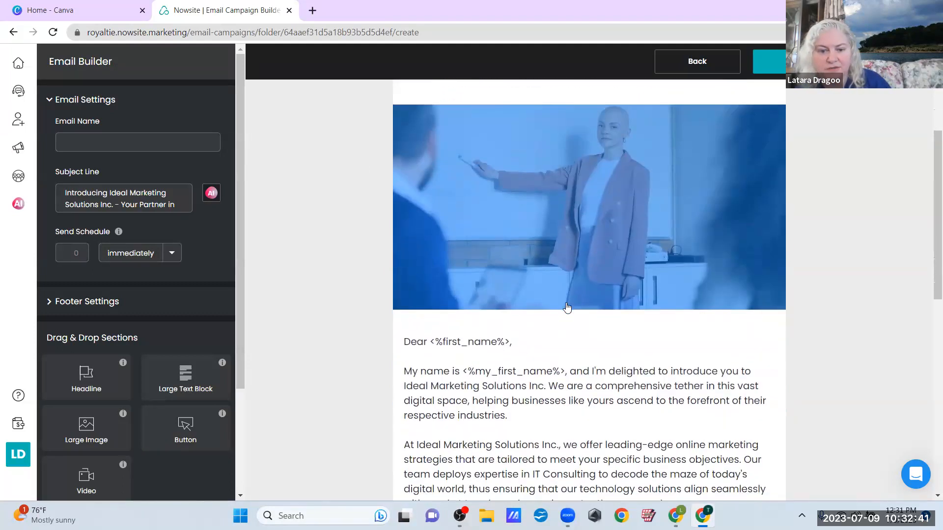
scroll(568, 307, down, 1)
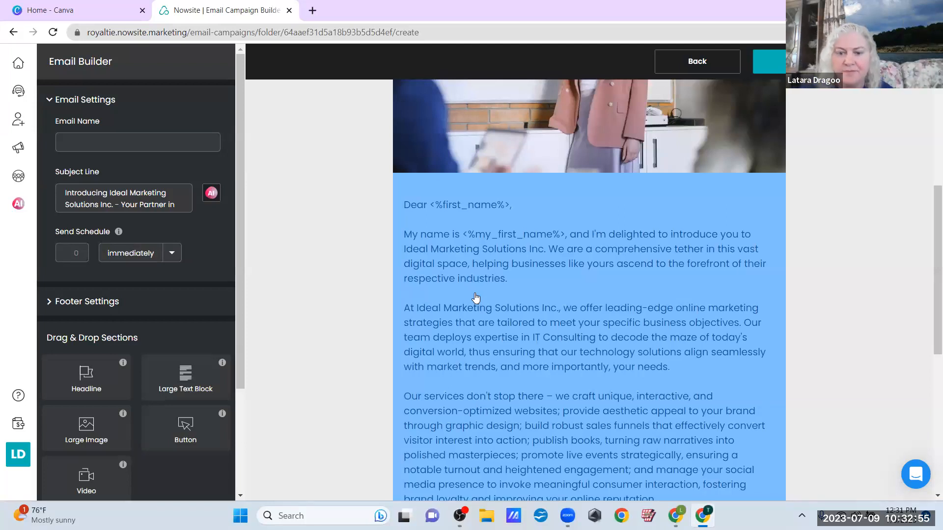
scroll(568, 342, down, 3)
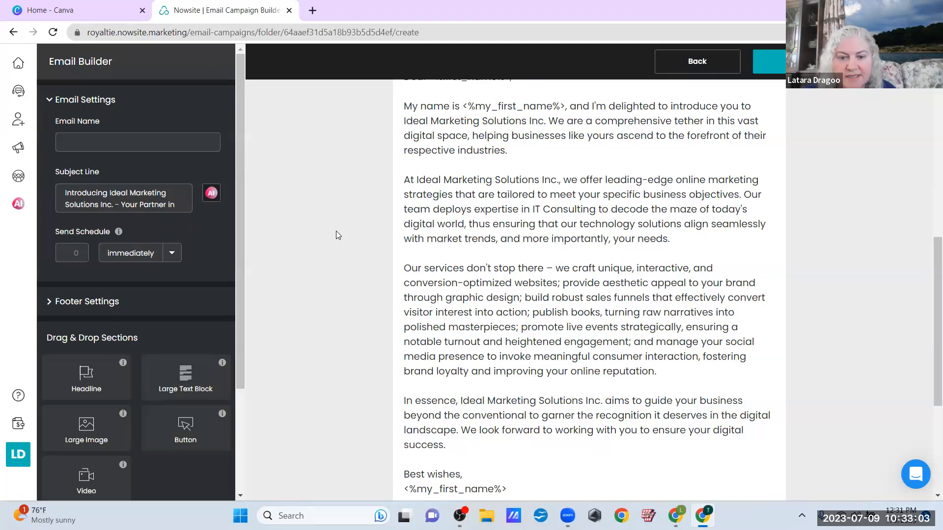
scroll(336, 231, down, 3)
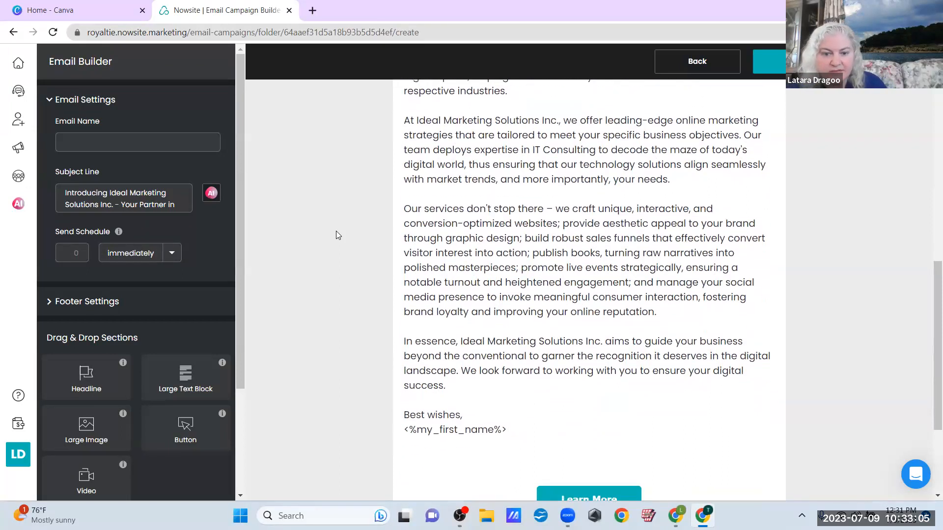
scroll(337, 236, down, 3)
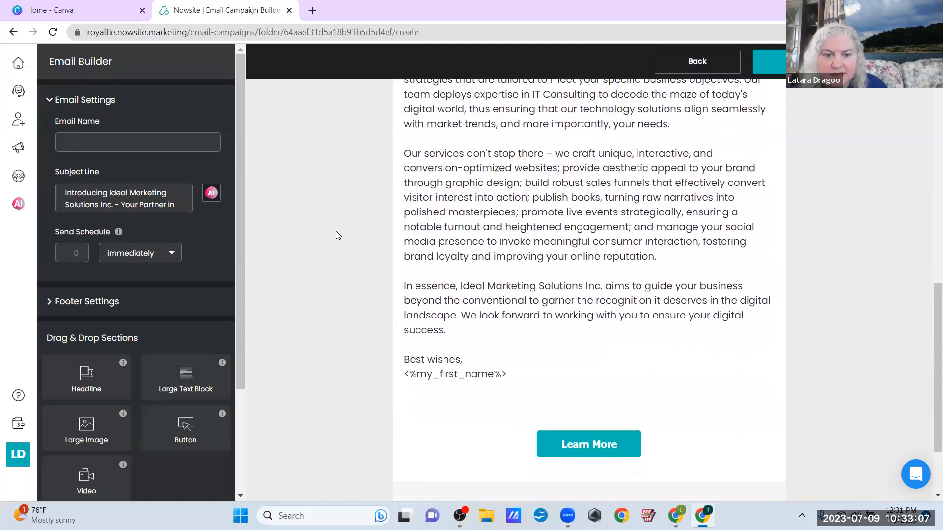
scroll(336, 231, down, 3)
scroll(336, 231, down, 2)
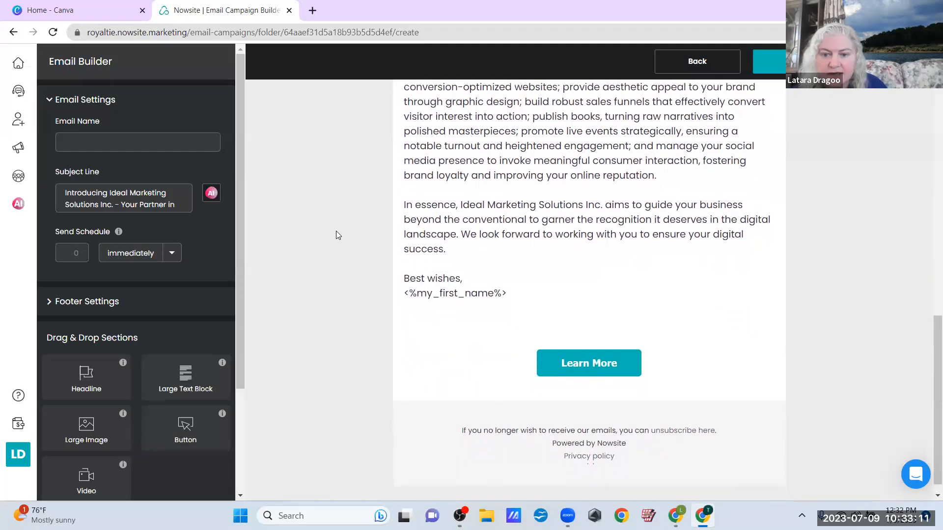
scroll(336, 230, down, 1)
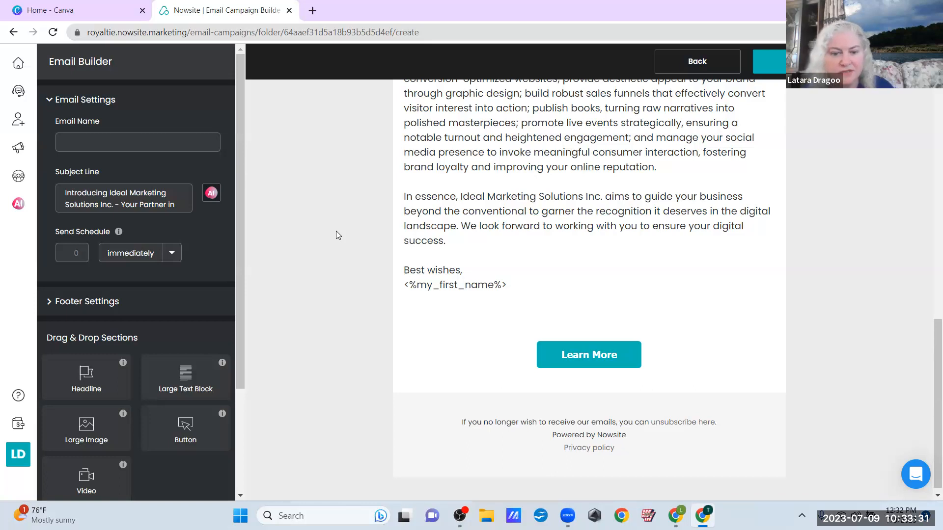
Inspect the Learn More button's placeholder web address, then return to email settings
click(572, 360)
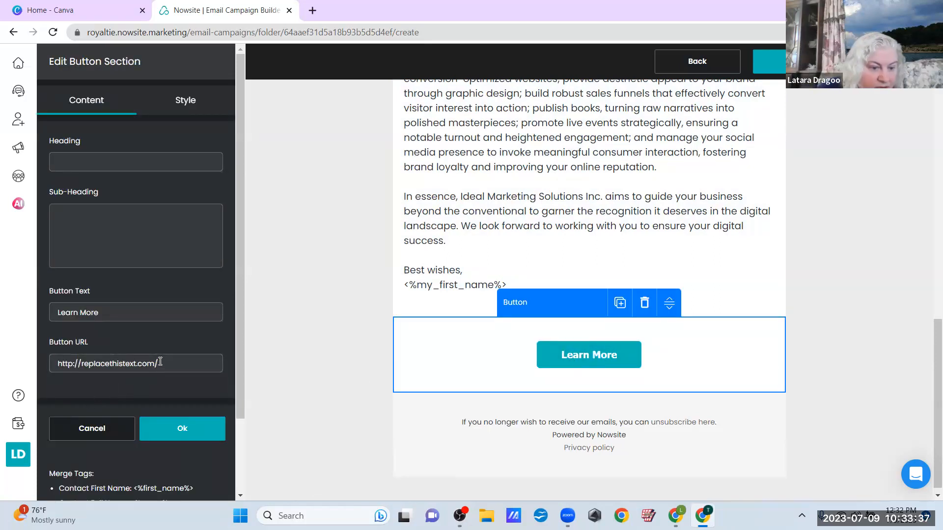
drag(162, 362, 48, 366)
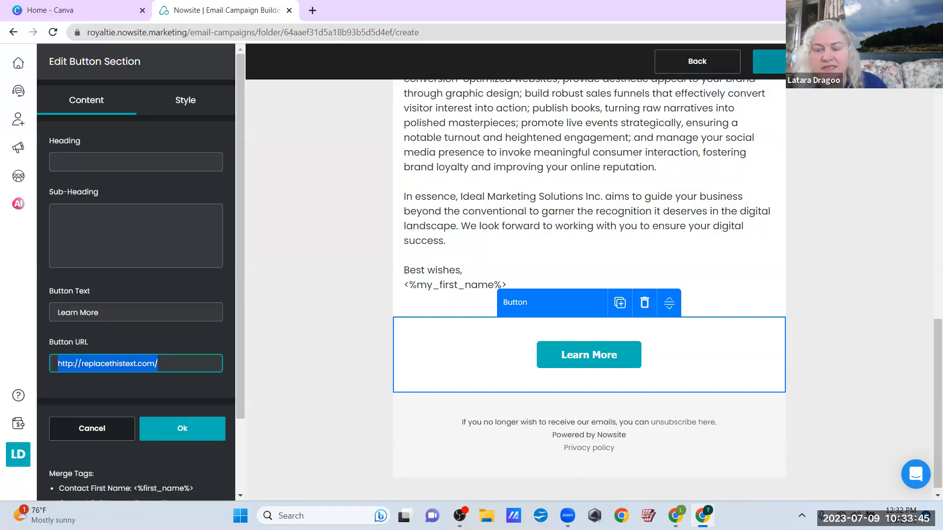
click(795, 61)
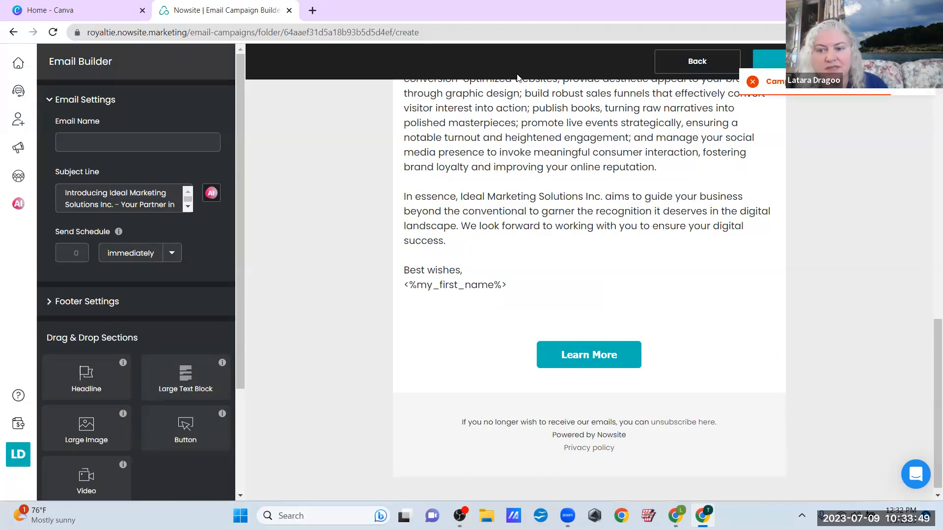
Set the email name to the sender's full name, fix its typo, and save
click(100, 145)
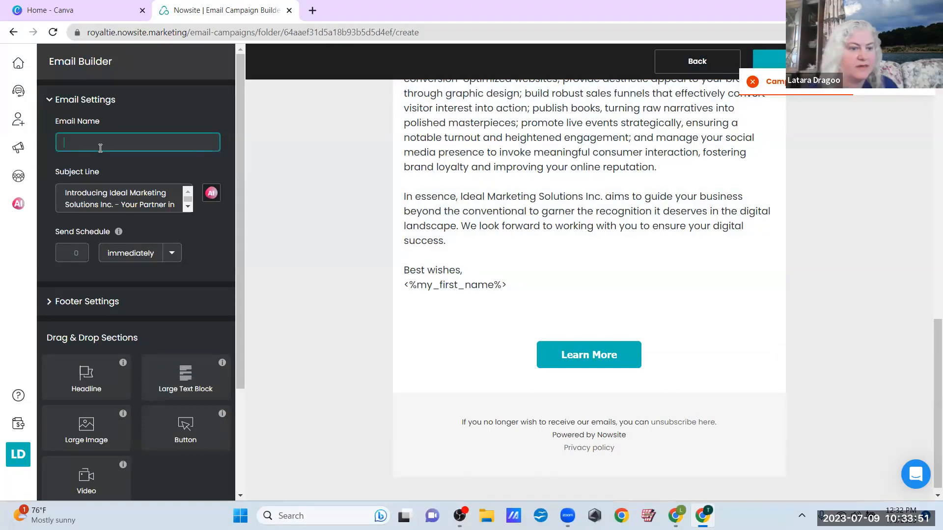
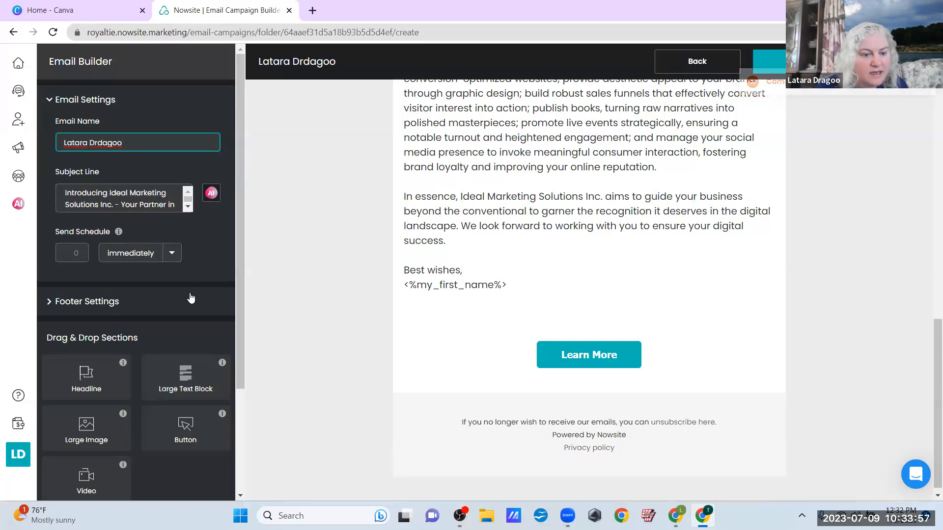
scroll(189, 297, down, 3)
scroll(190, 294, up, 3)
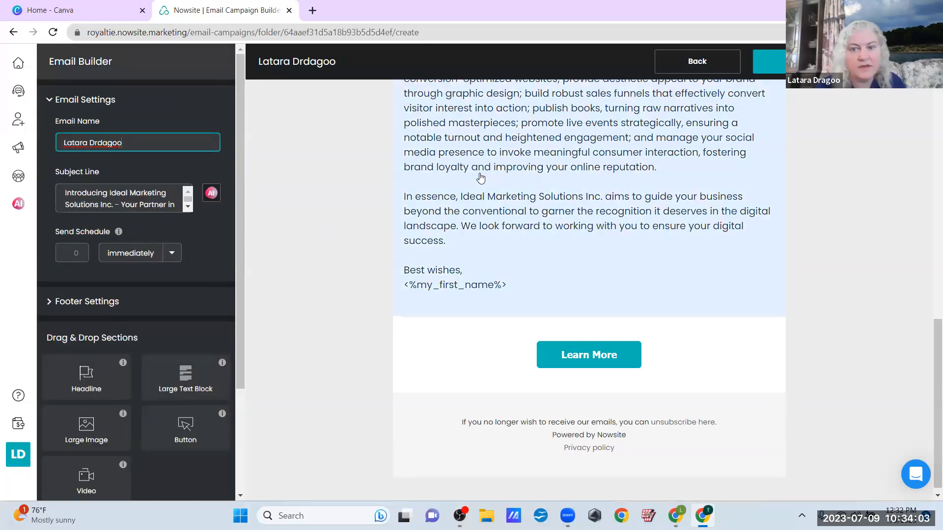
scroll(661, 154, up, 10)
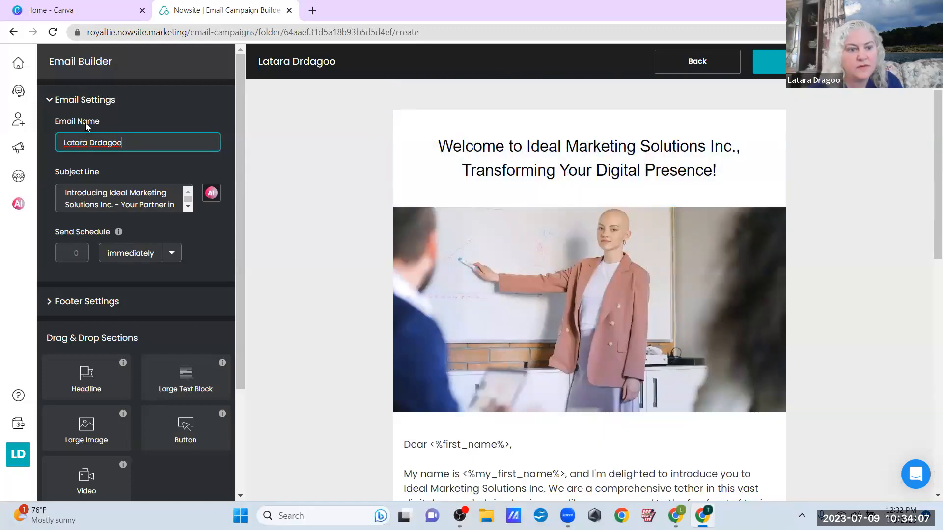
click(103, 142)
key(BackSpace)
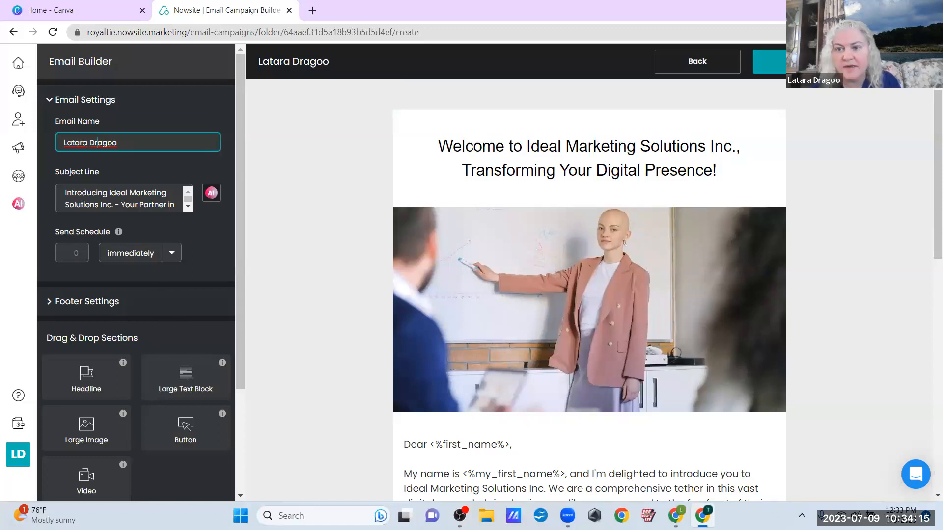
click(770, 61)
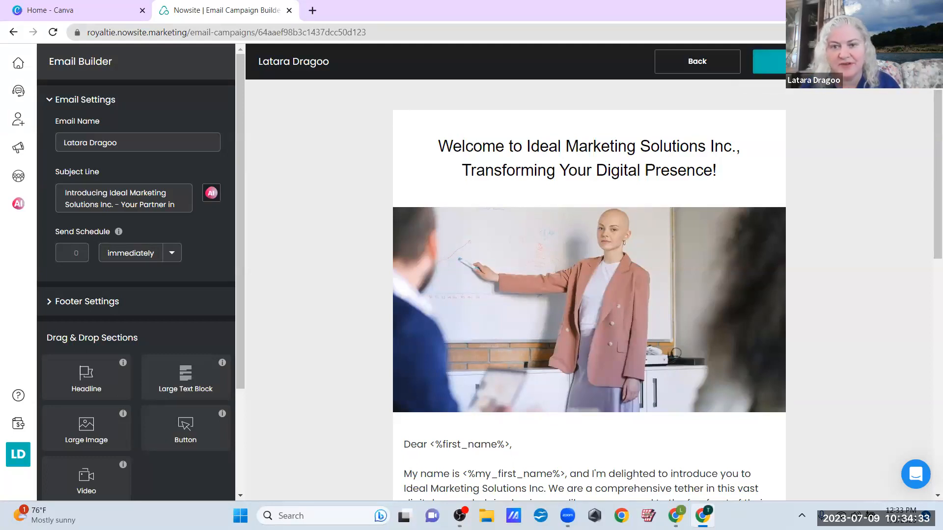
scroll(813, 342, down, 1)
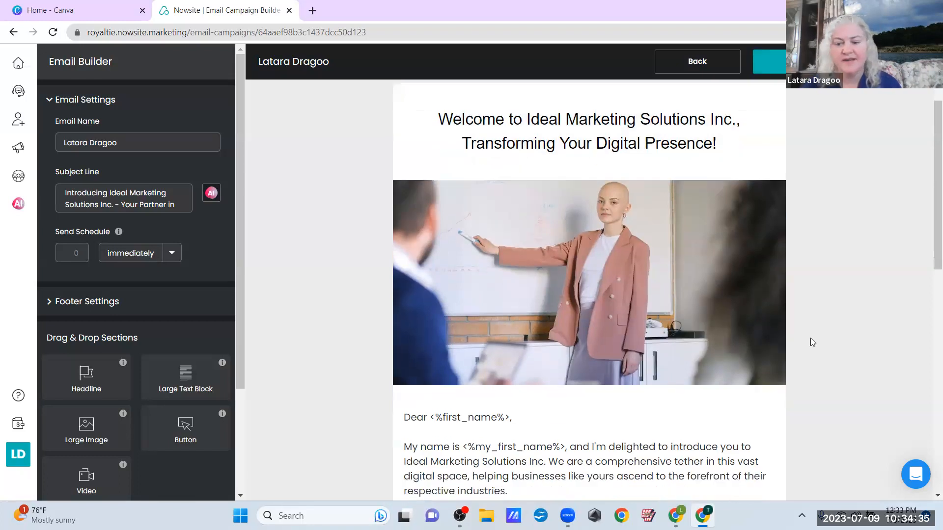
scroll(813, 343, down, 2)
scroll(605, 368, down, 2)
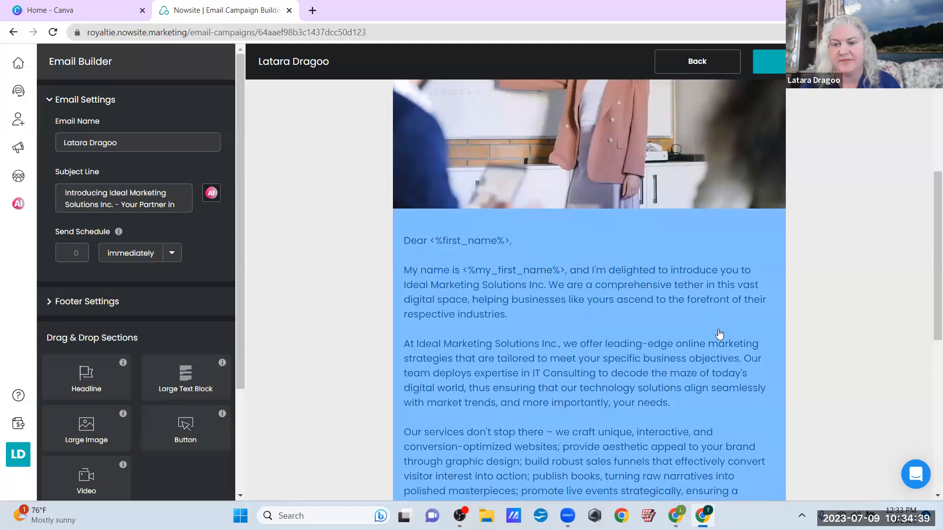
scroll(716, 334, up, 4)
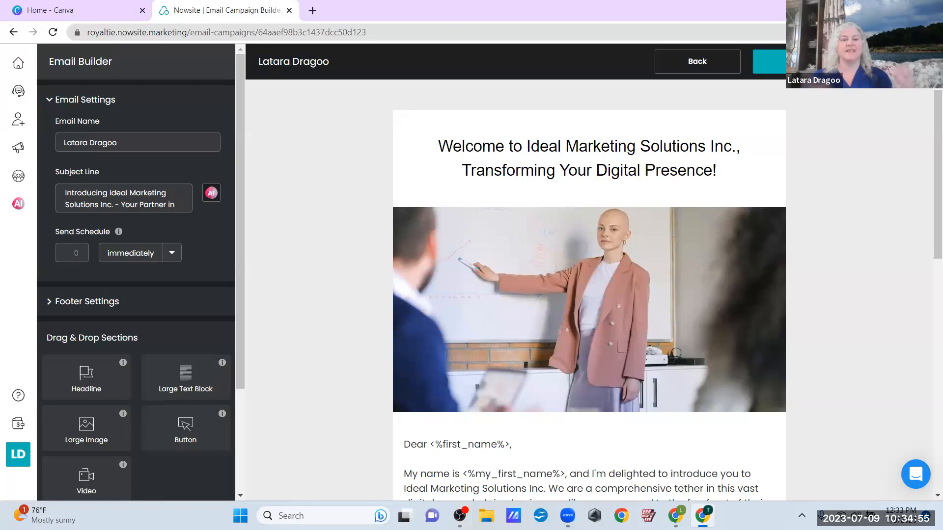
Leave the Email Builder and return to the Ideal - New Leads campaign
click(796, 62)
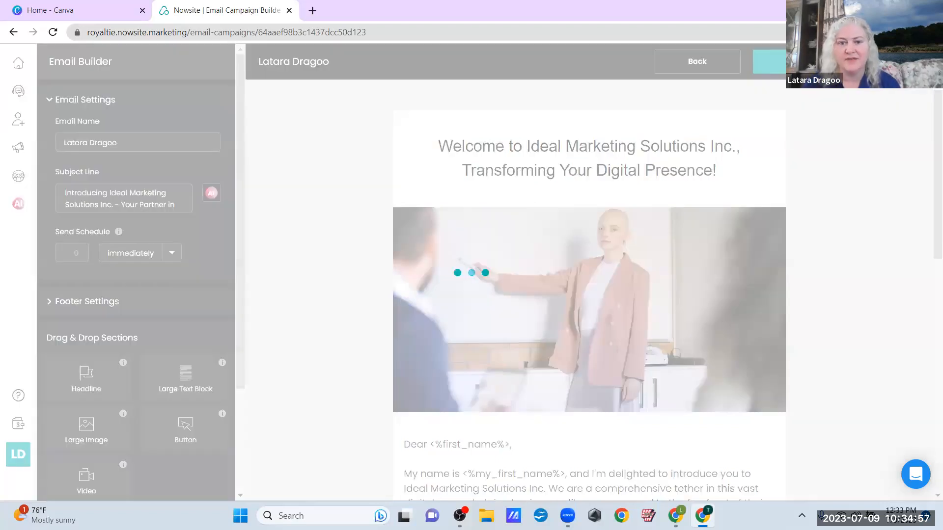